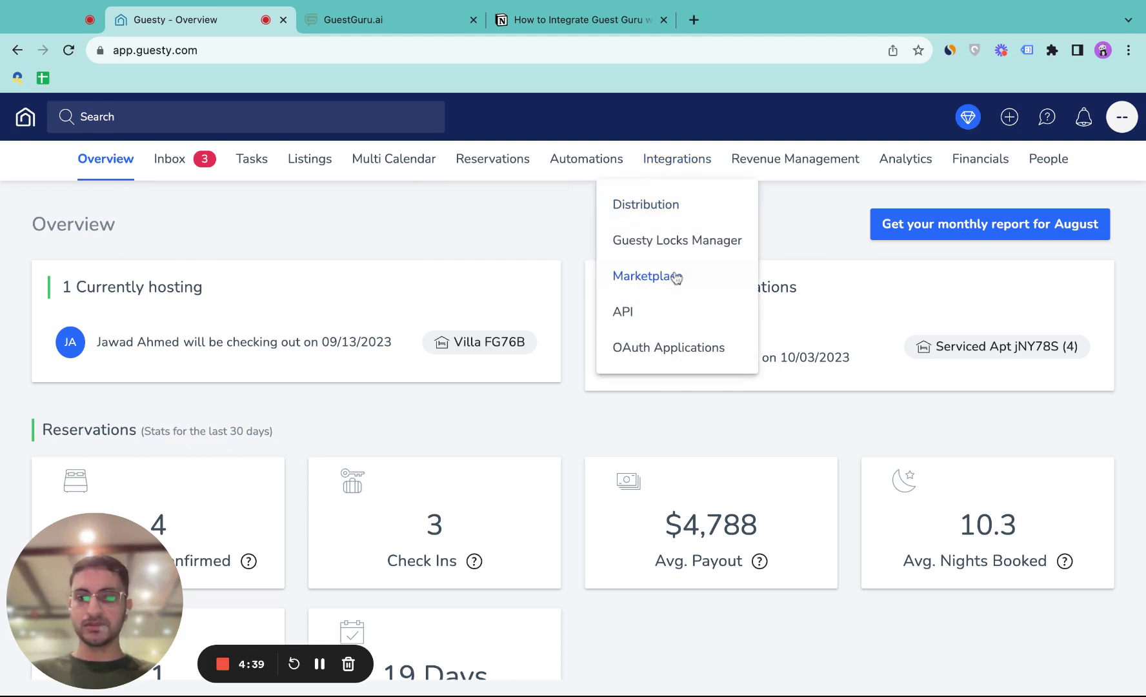
- Open the Guesty Marketplace integrations and search apps by name for 'guest Guru'
click(677, 278)
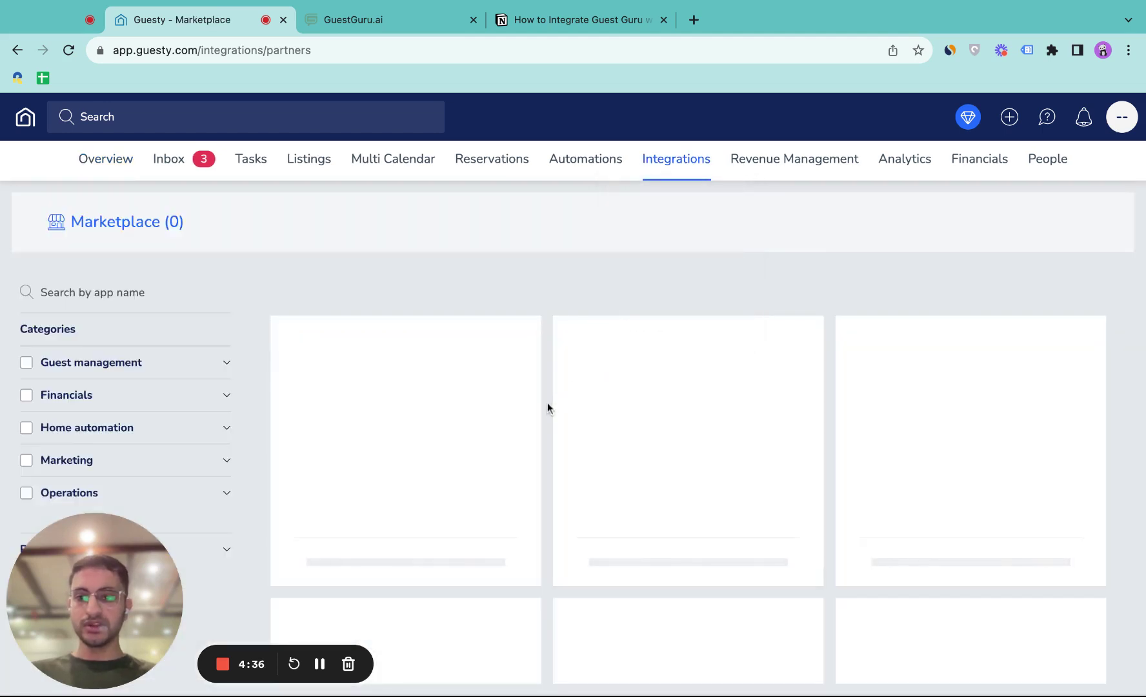
click(143, 293)
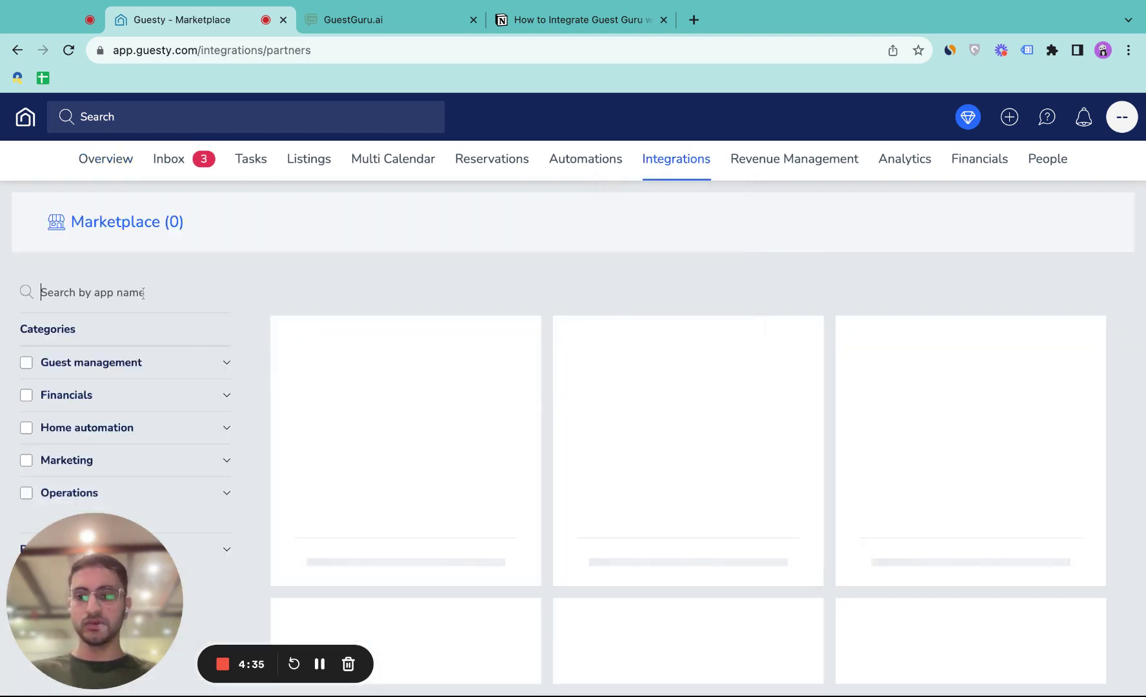
text(gue)
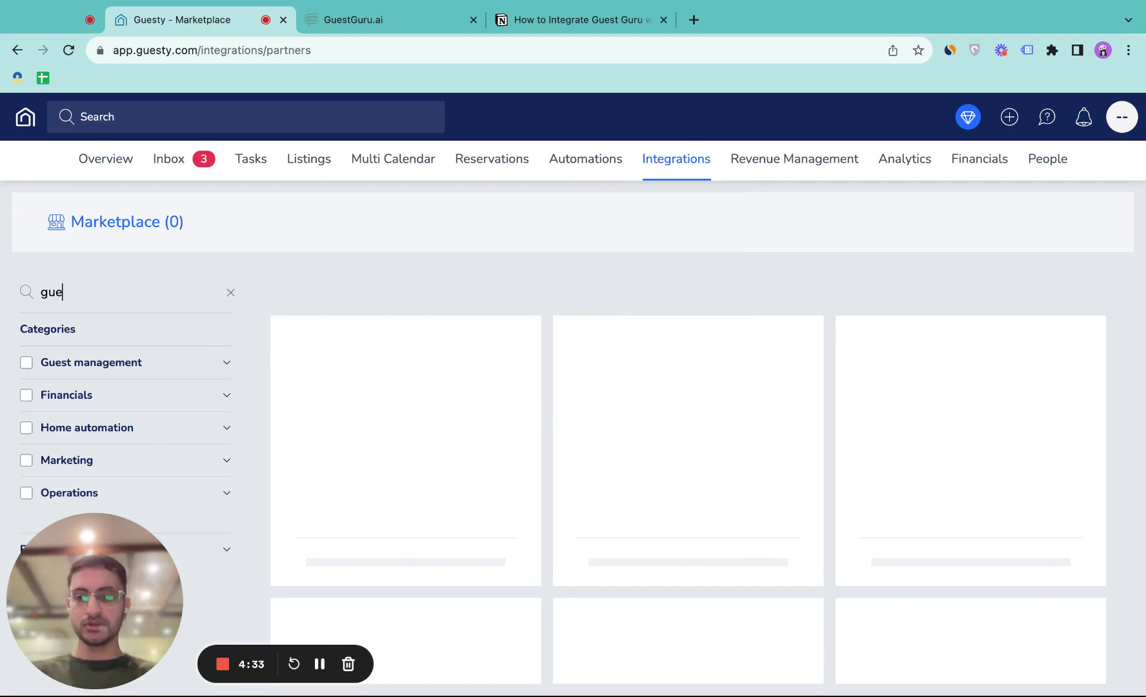
text(st Guru)
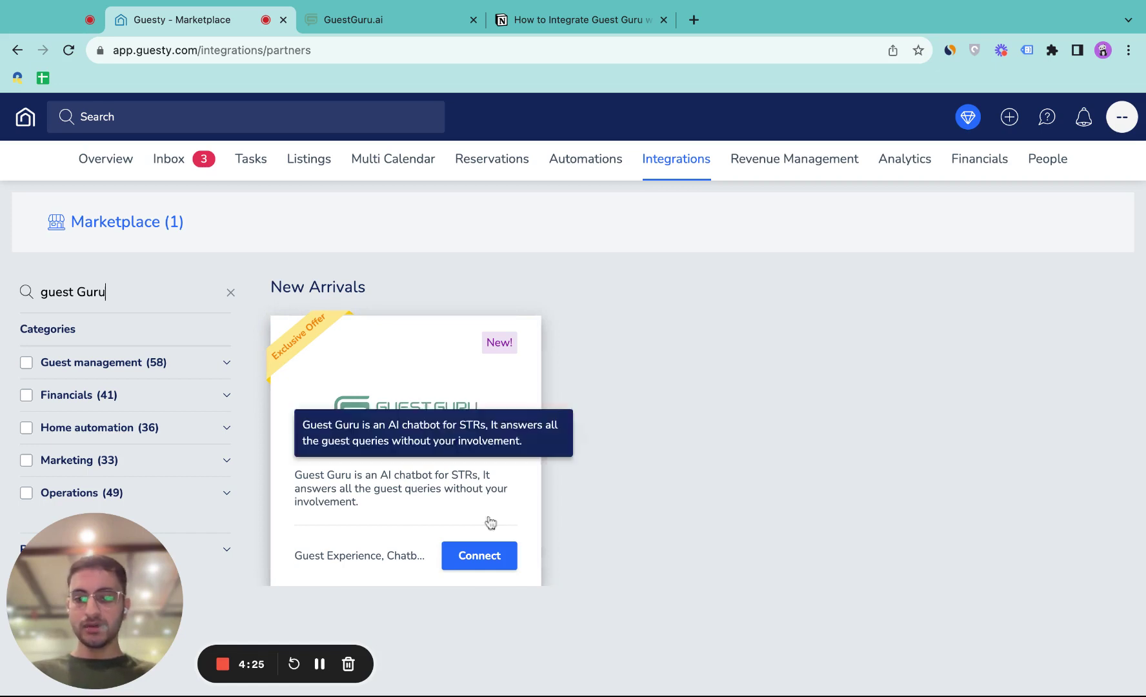
- Connect Guest Guru from its partner page and copy the generated integration token
click(489, 557)
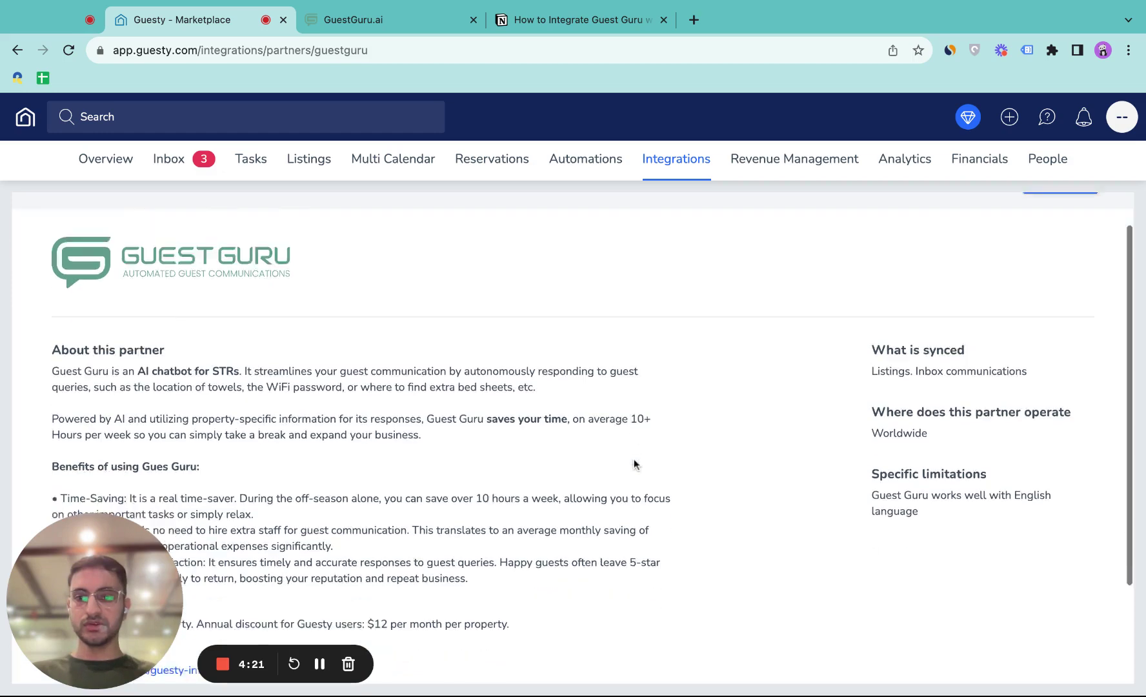
click(1062, 231)
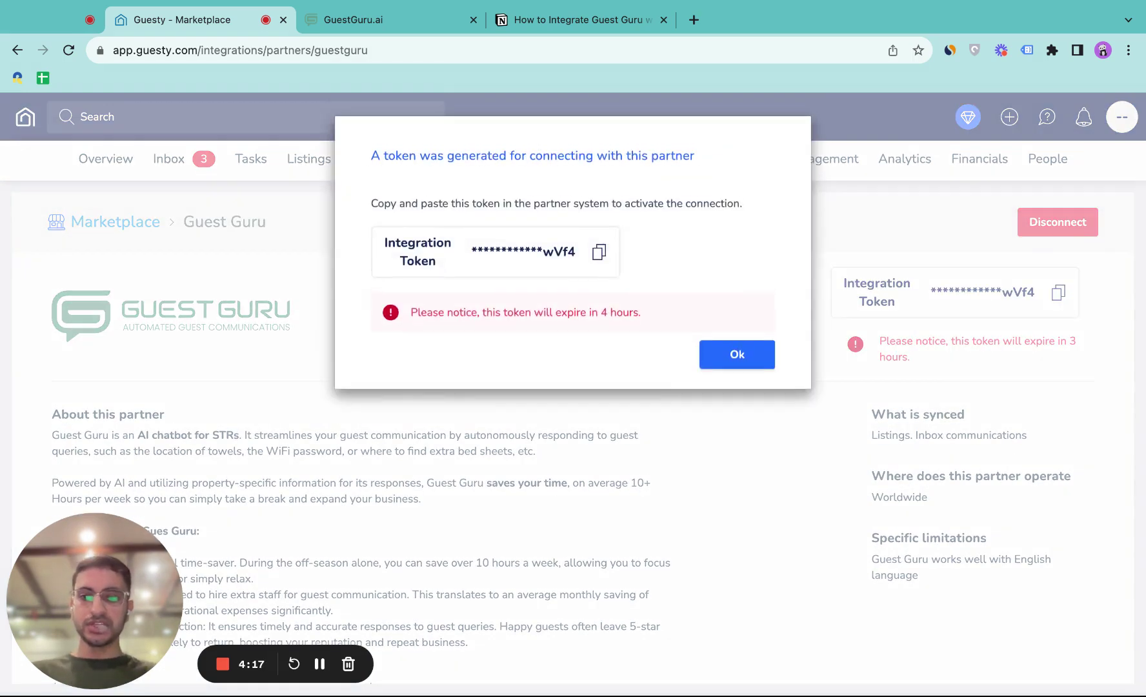
click(601, 256)
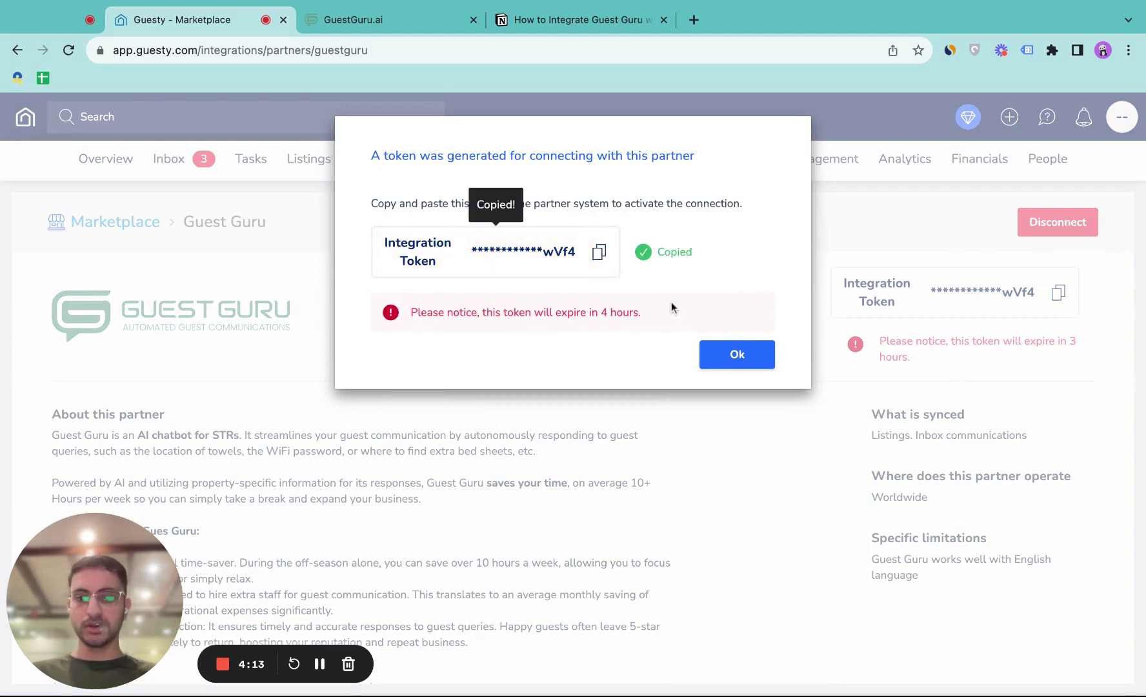
click(735, 352)
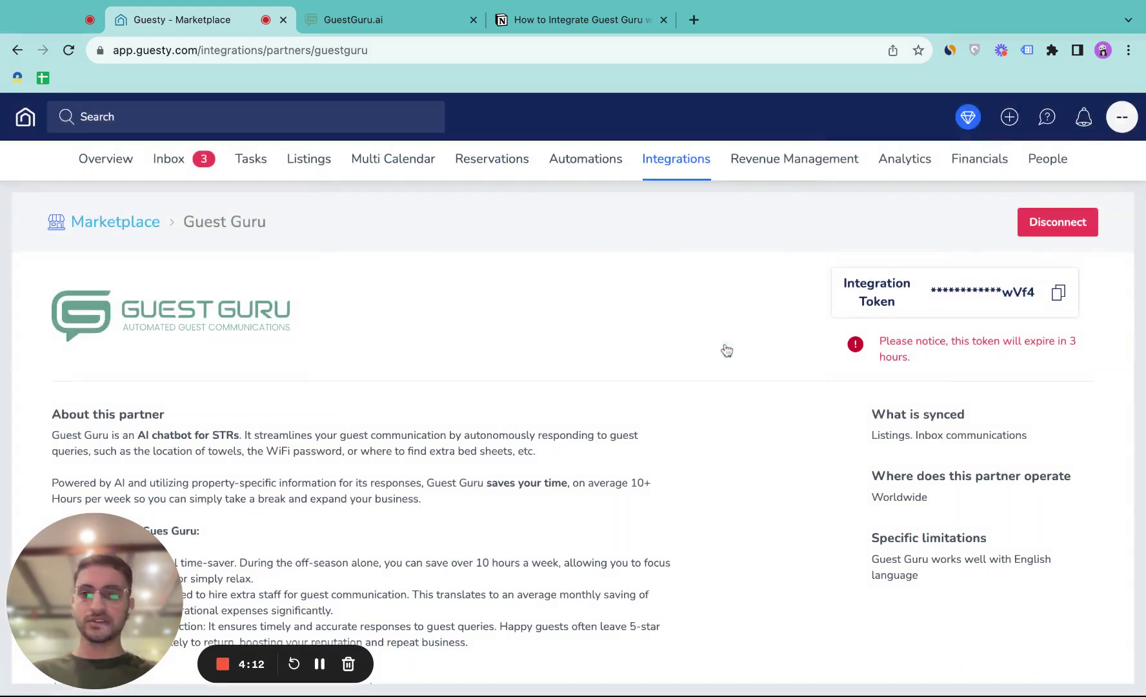
- In GuestGuru.ai, add a new property via Guesty Import Listing using the pasted token
click(383, 27)
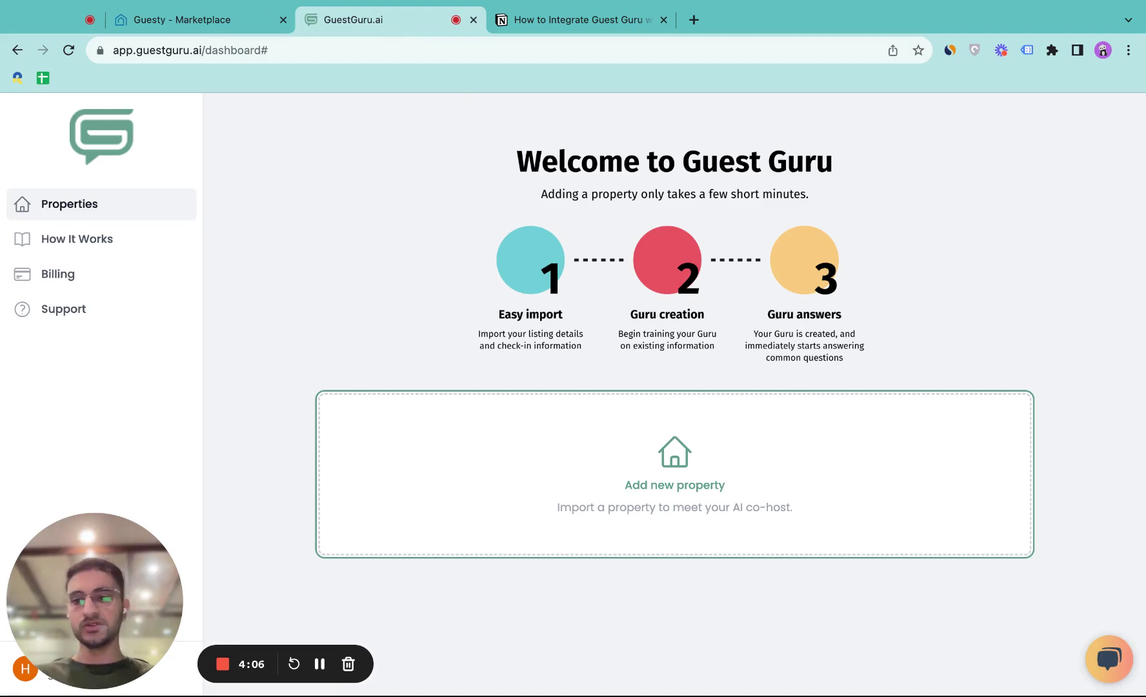
click(660, 501)
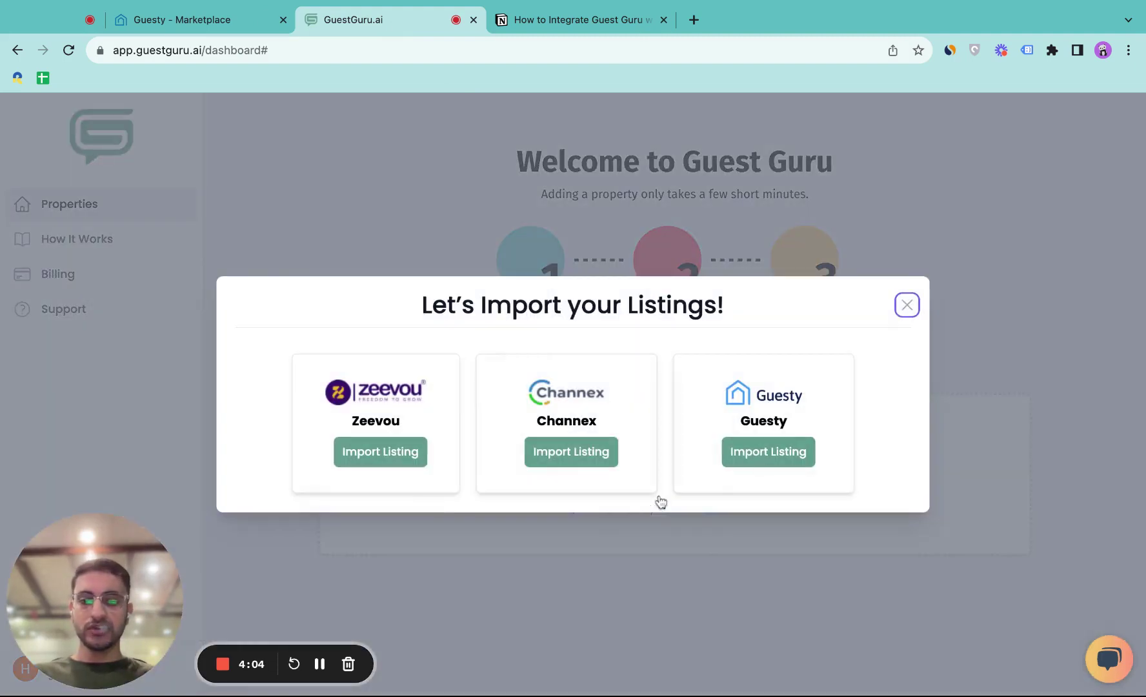
click(767, 464)
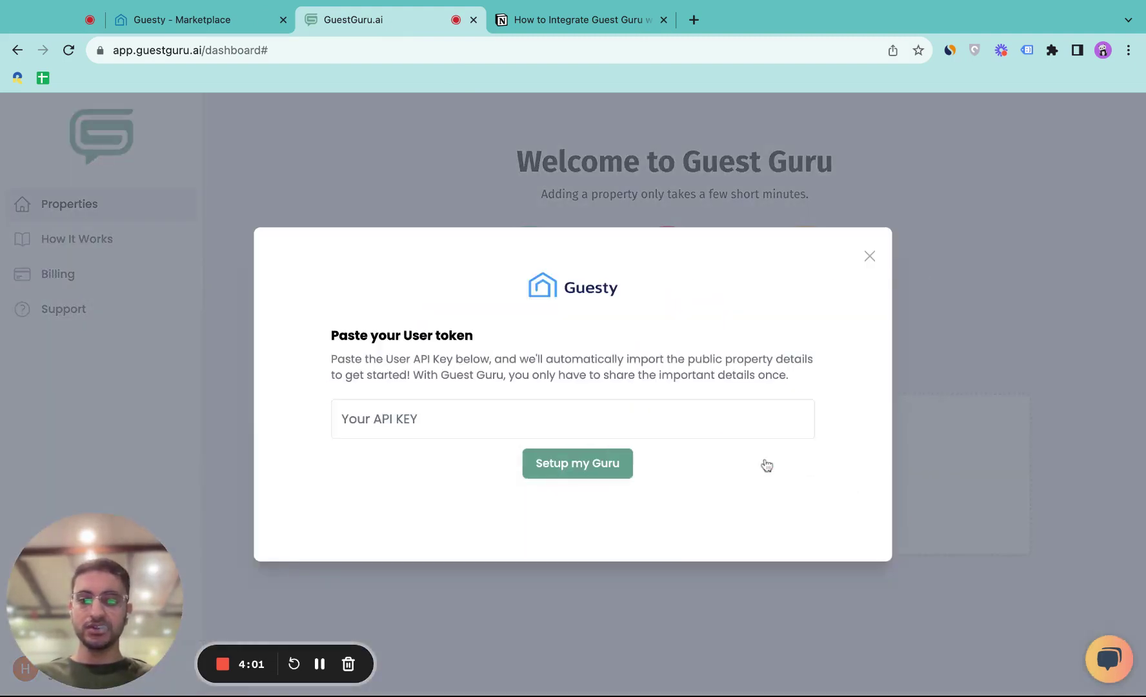
click(722, 412)
key(ctrl+v)
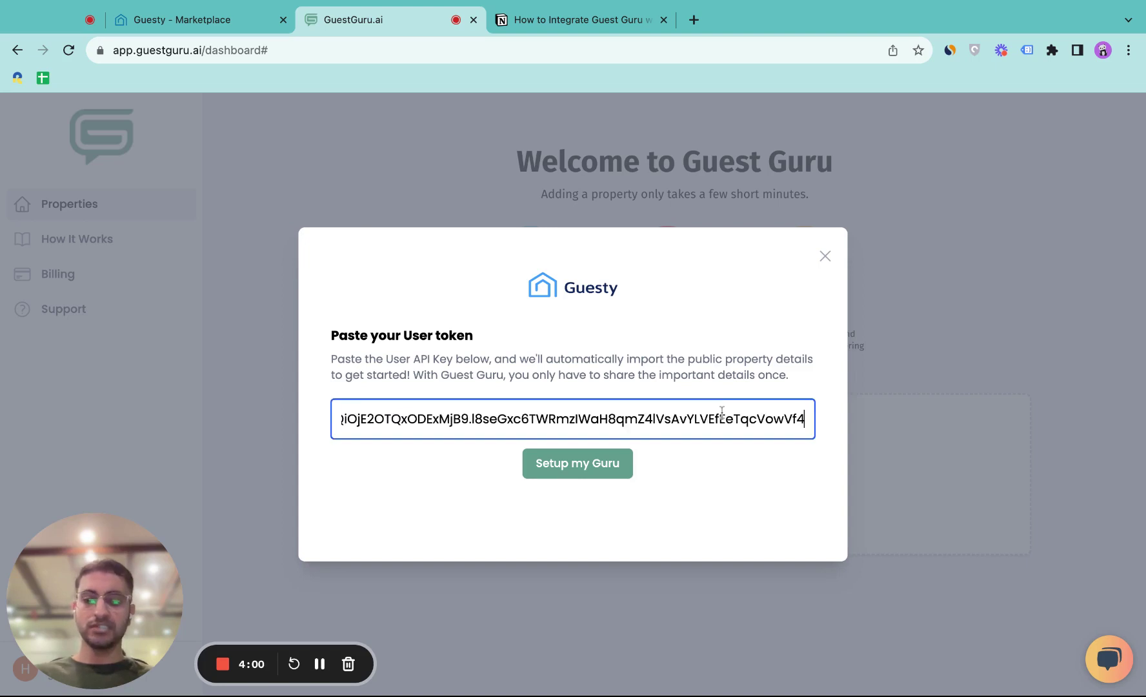
click(607, 461)
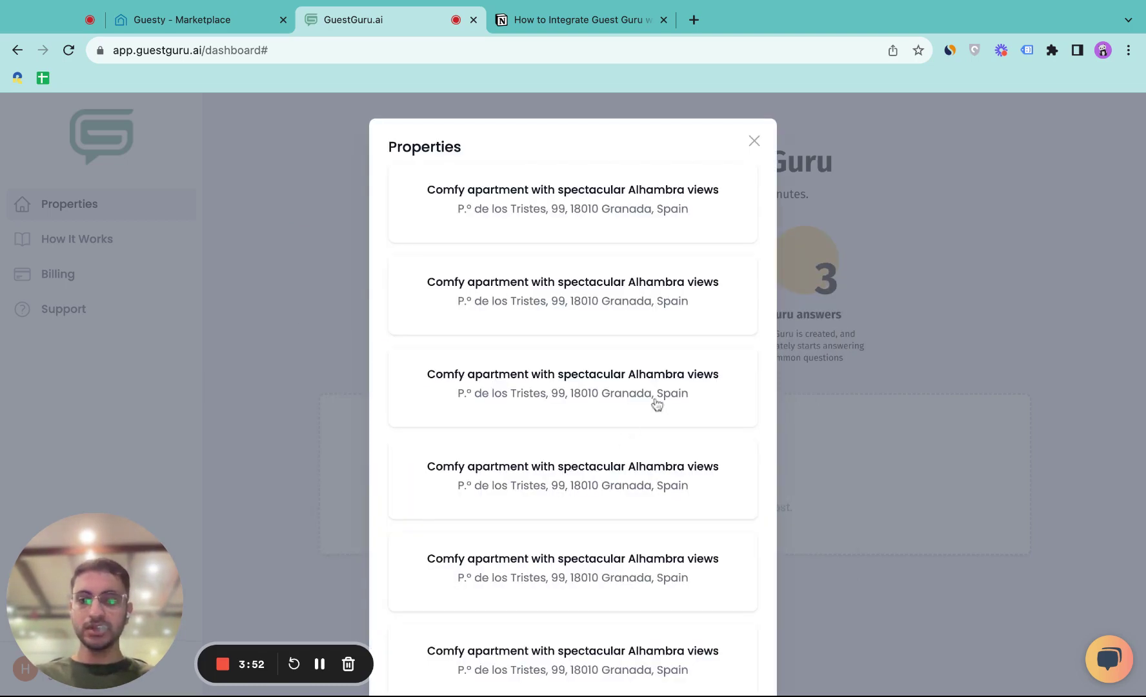
scroll(616, 461, down, 3)
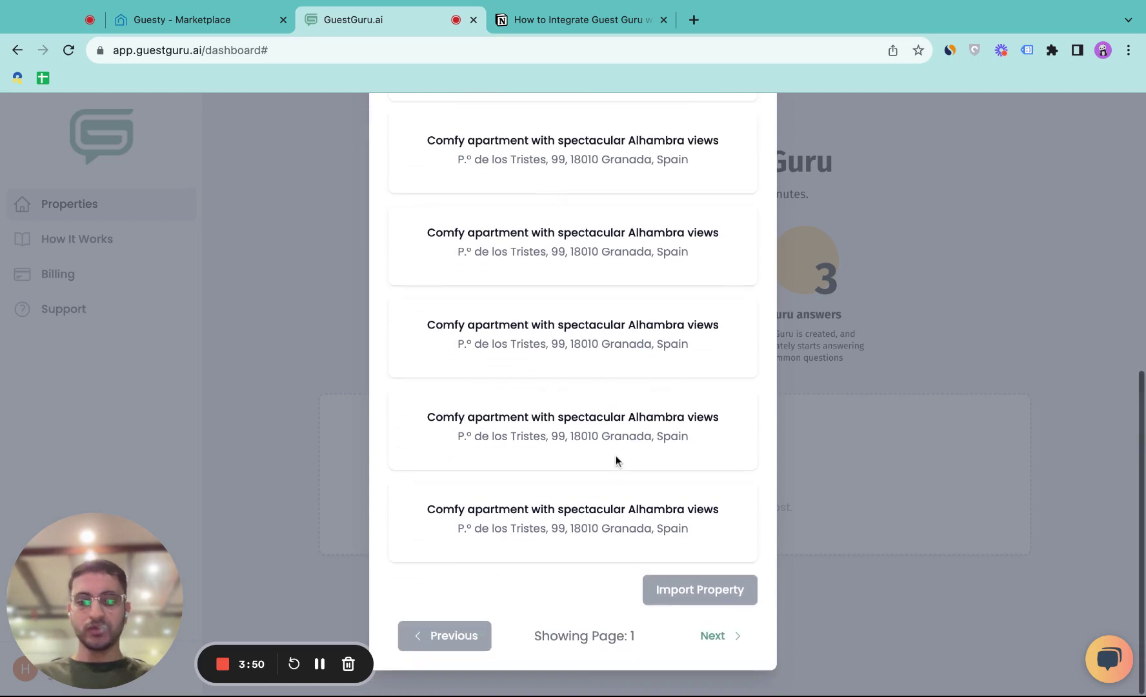
- Go to page 2 of the Guesty properties and import Villa Alegria
click(720, 637)
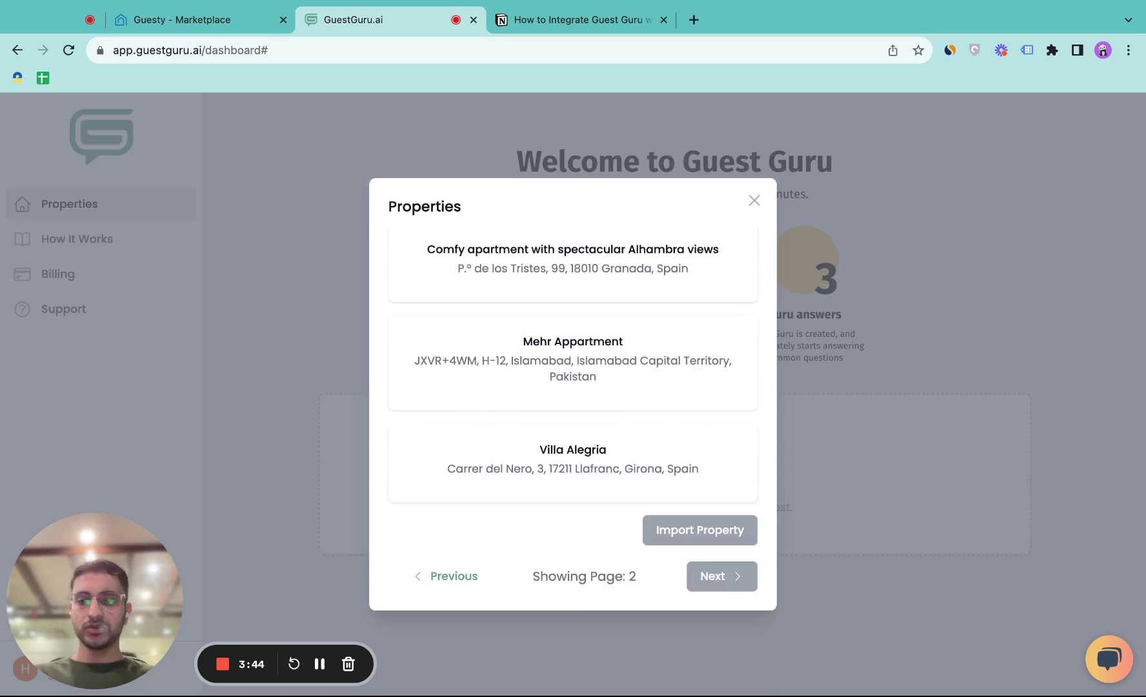
click(605, 457)
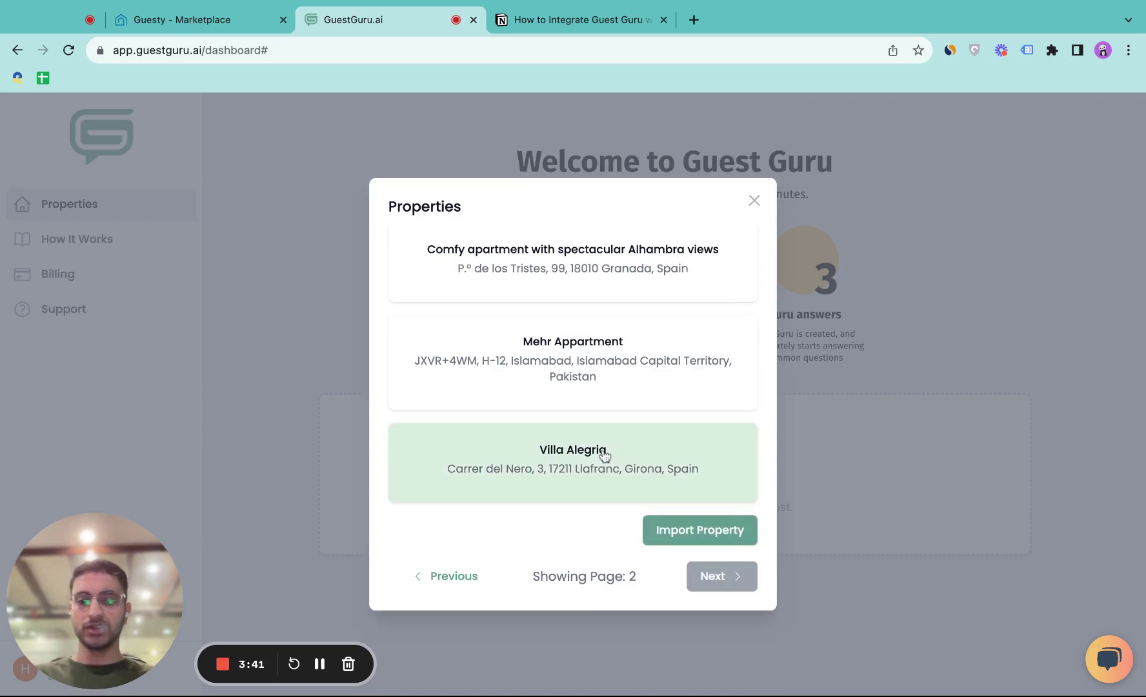
click(689, 528)
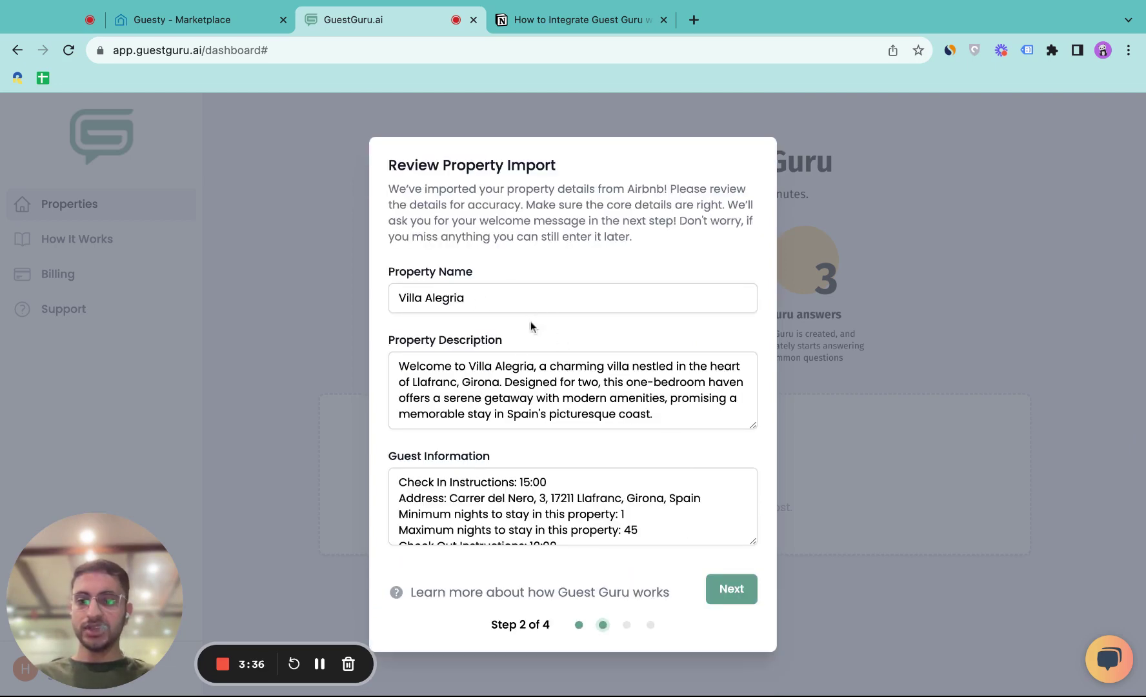
scroll(529, 497, down, 2)
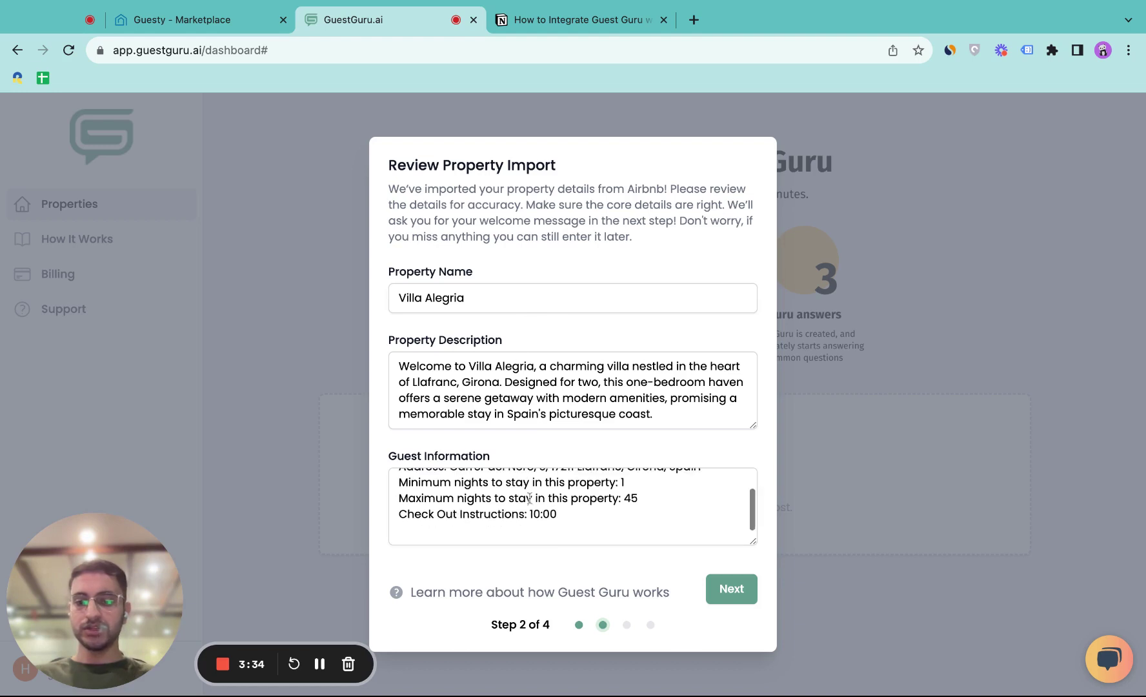
scroll(529, 497, up, 2)
scroll(529, 497, up, 1)
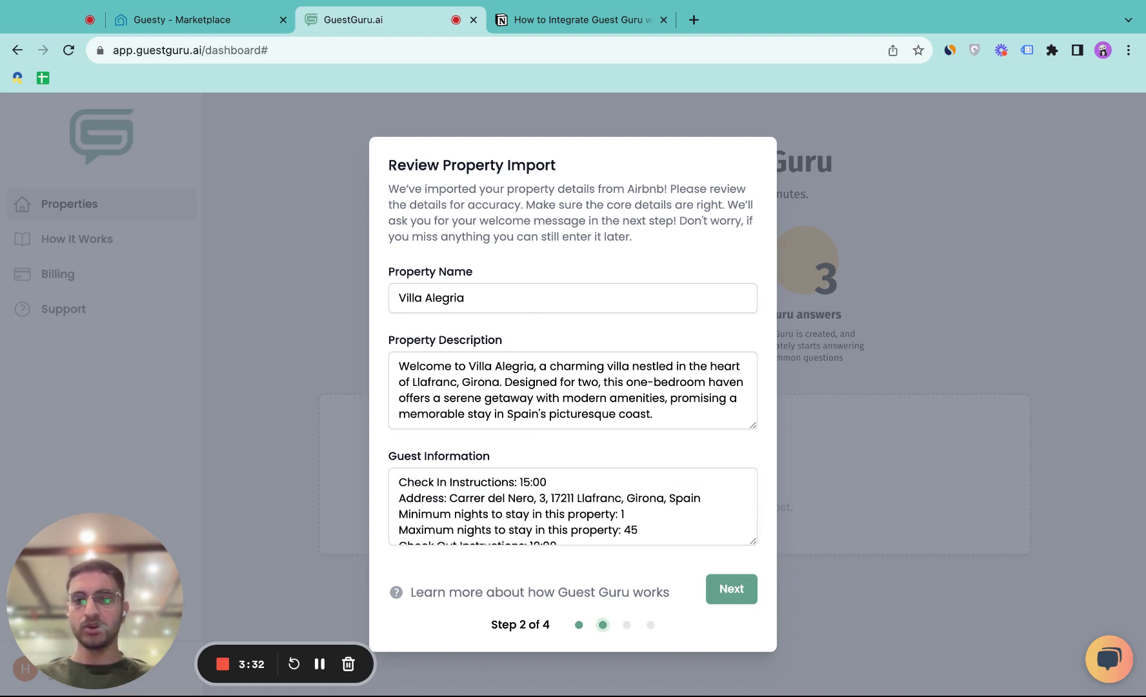
- Accept Villa Alegria's imported name, description and guest information and continue
click(727, 599)
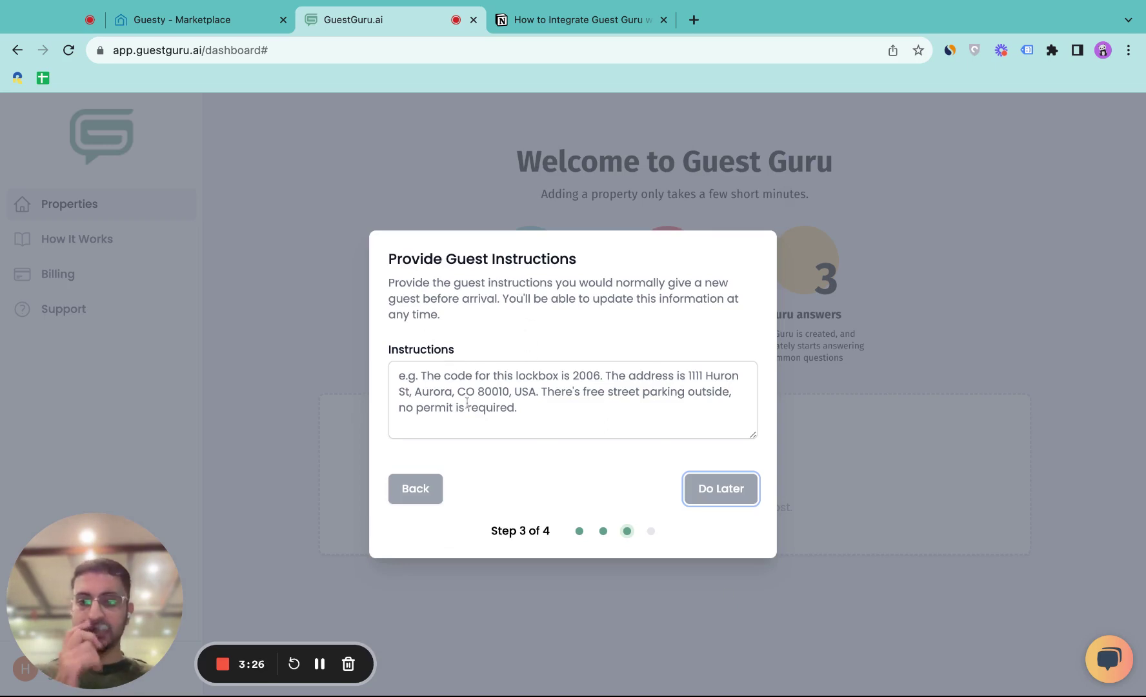
click(521, 383)
text(The co)
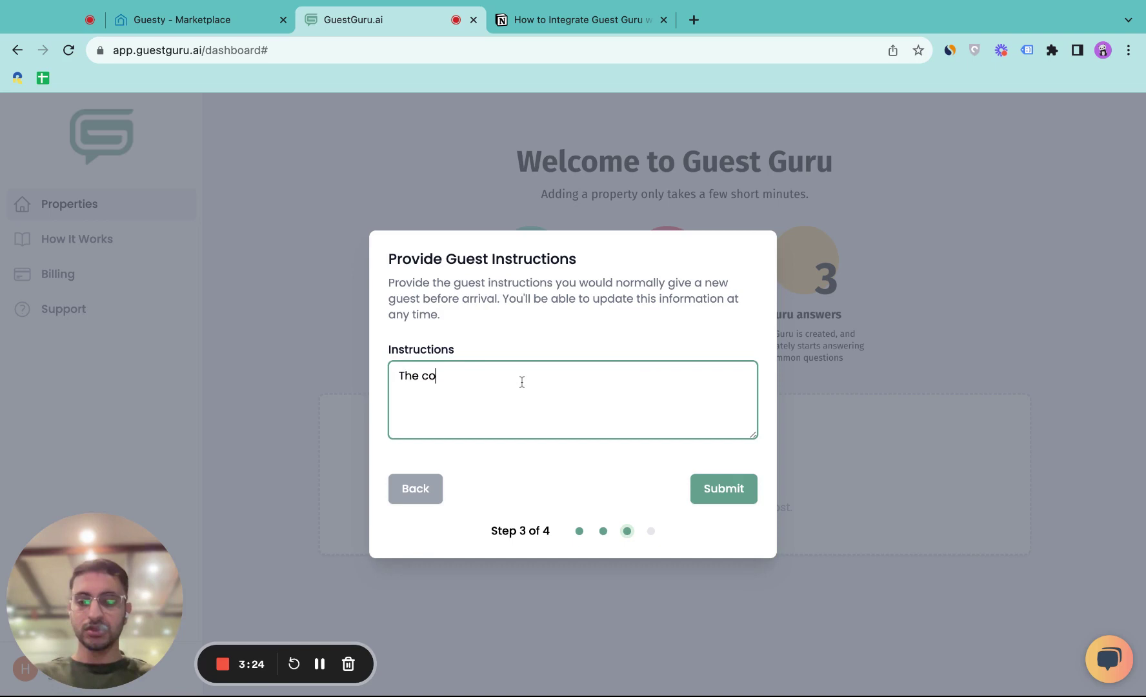
text(de is)
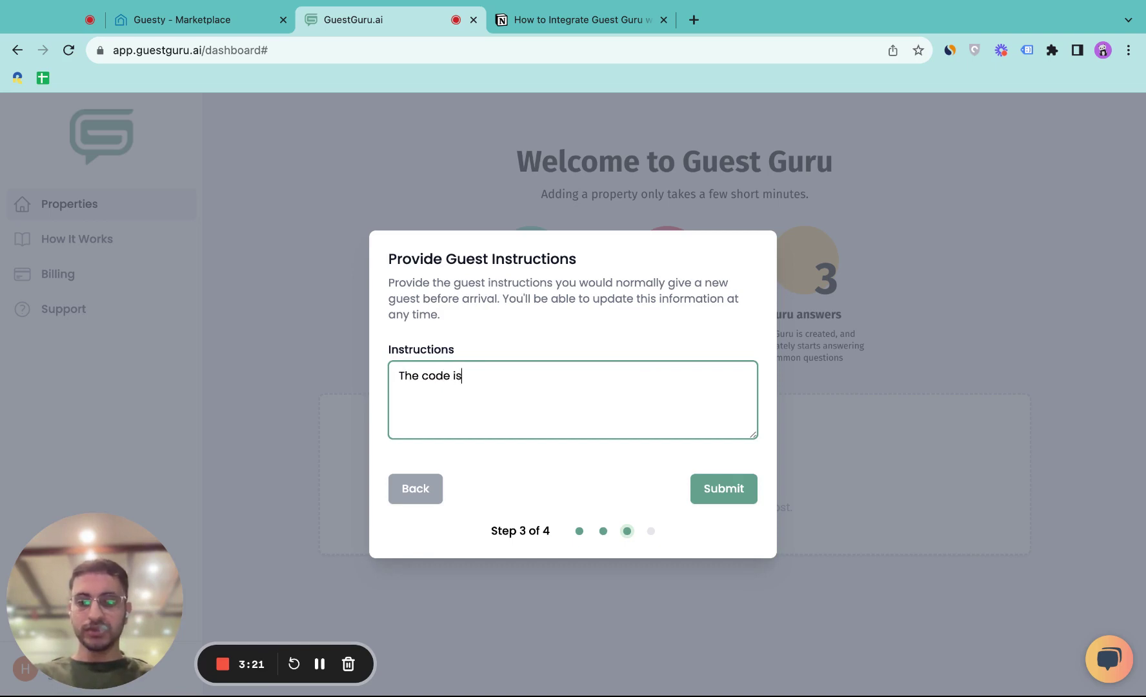
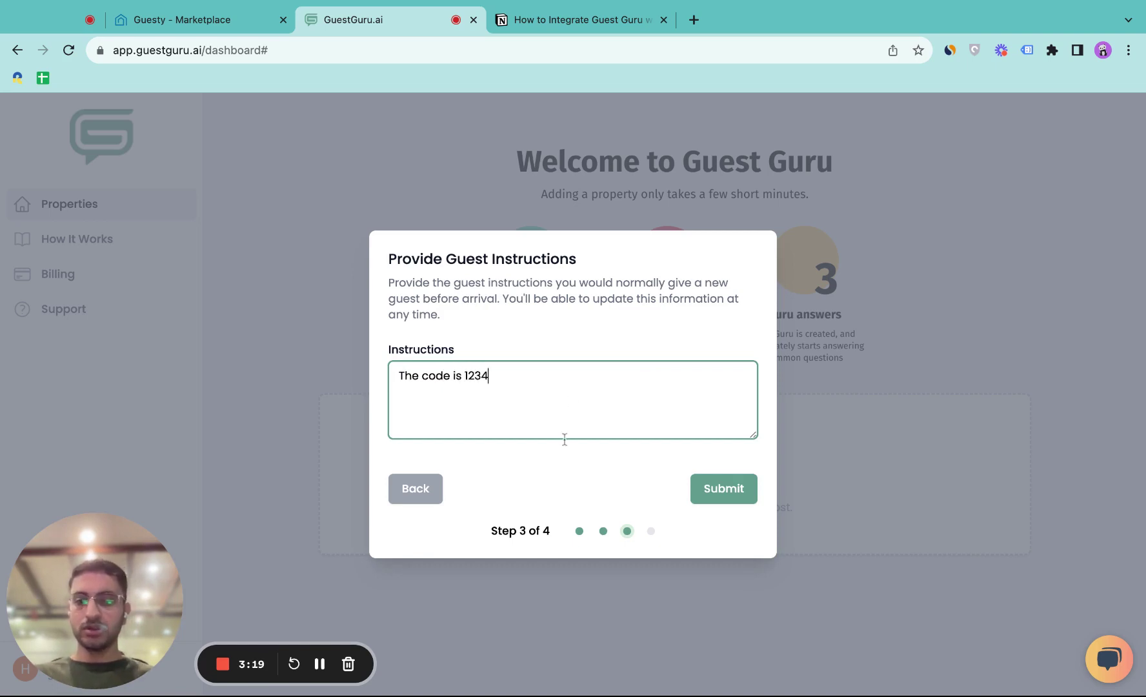
click(717, 489)
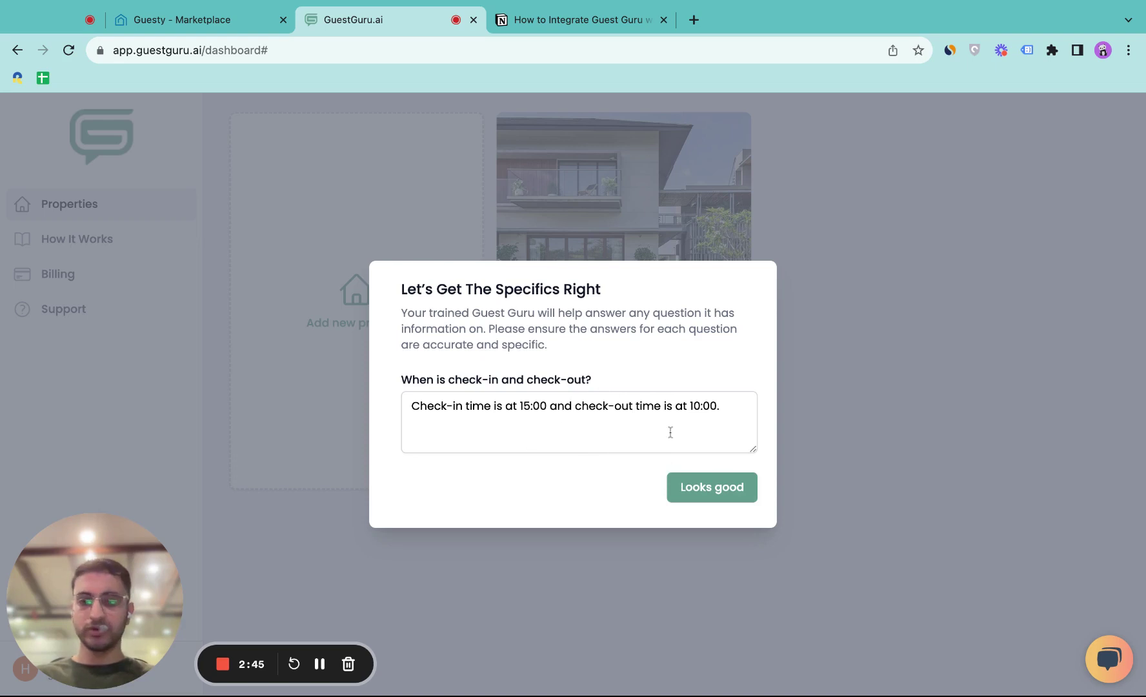
- Confirm check-in/check-out times, answer the address with Nashville, and accept the entry instructions
click(693, 489)
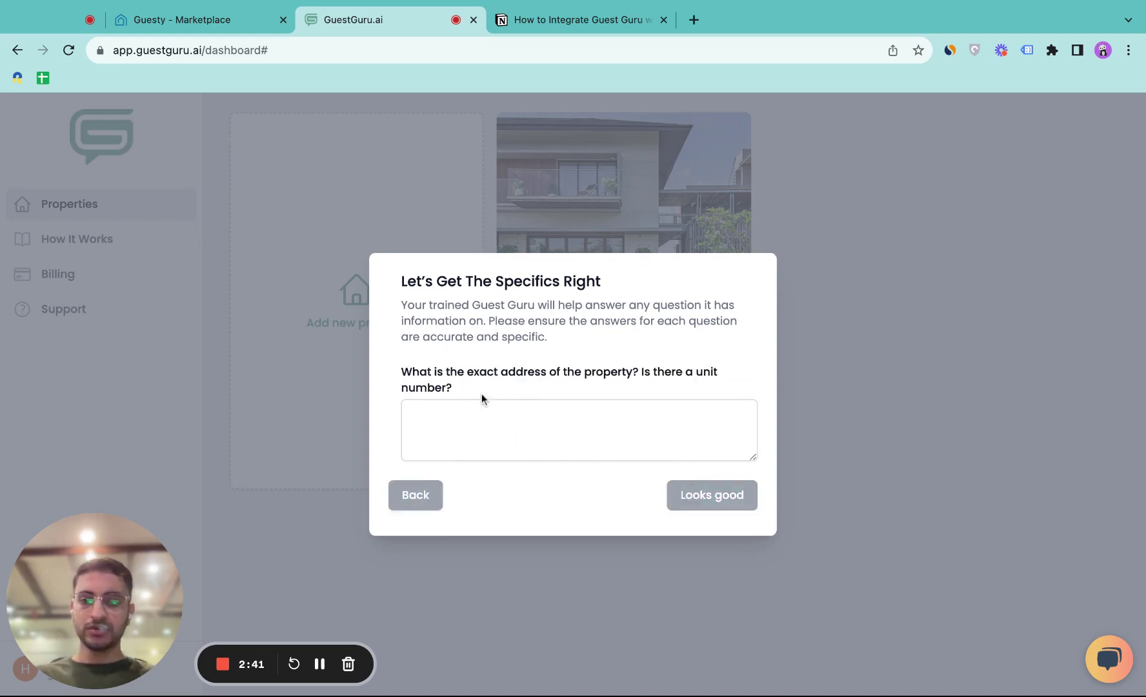
click(530, 414)
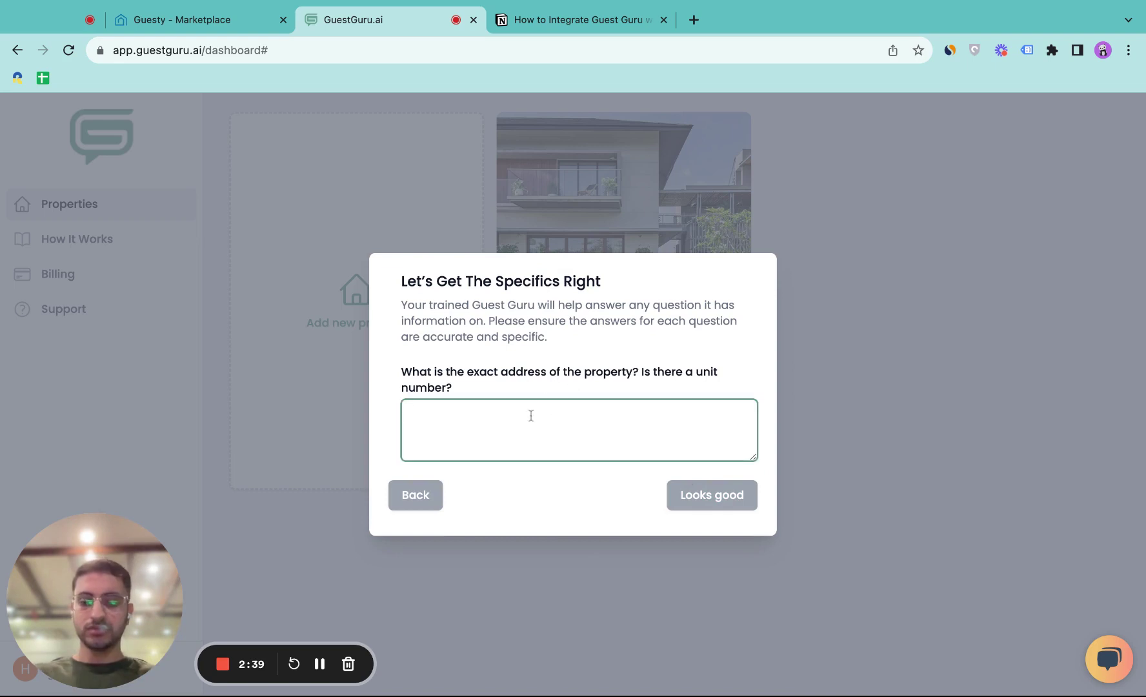
text(Nashville)
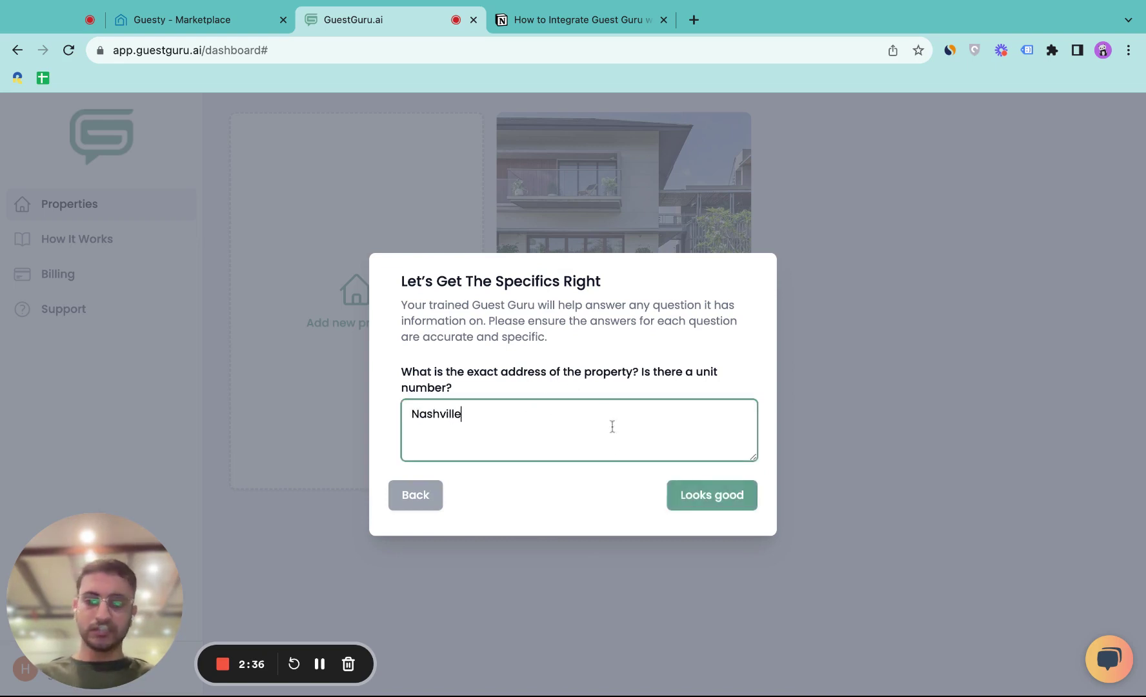
click(704, 509)
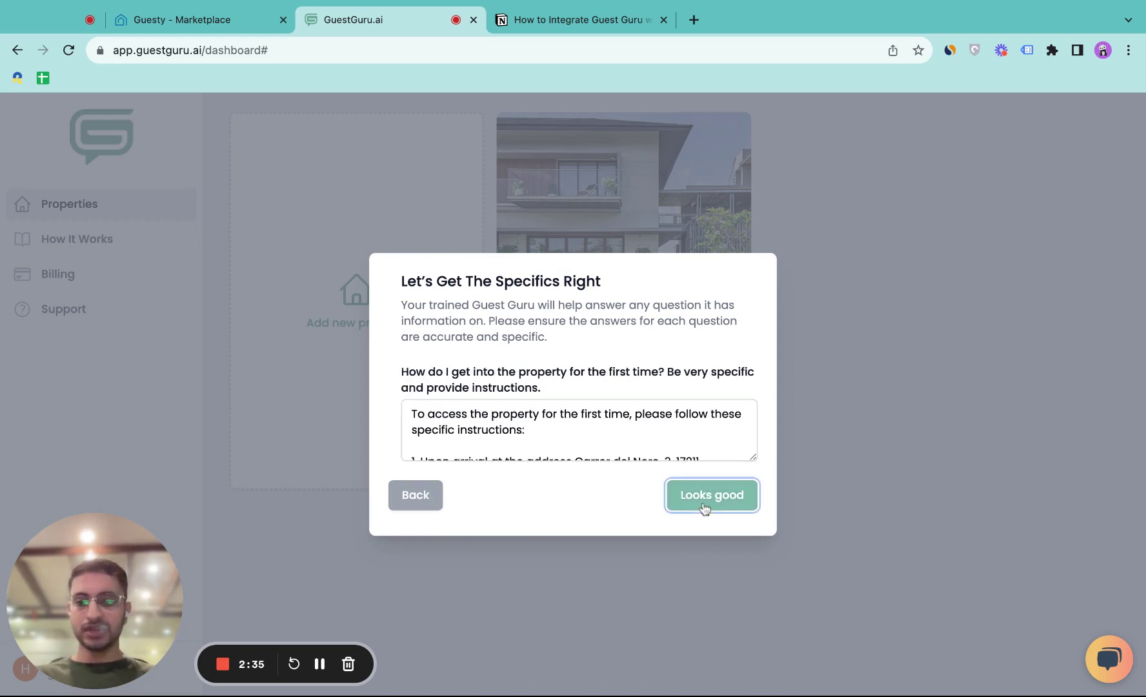
click(691, 447)
scroll(694, 447, down, 2)
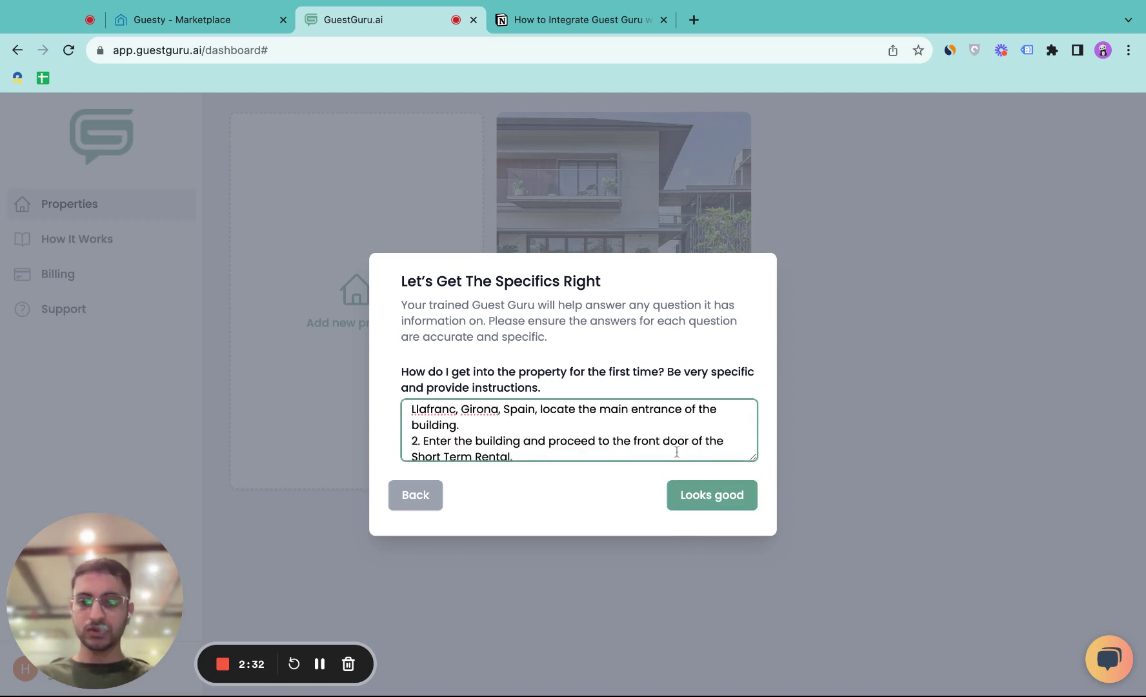
scroll(694, 447, up, 2)
scroll(694, 447, up, 2)
click(710, 491)
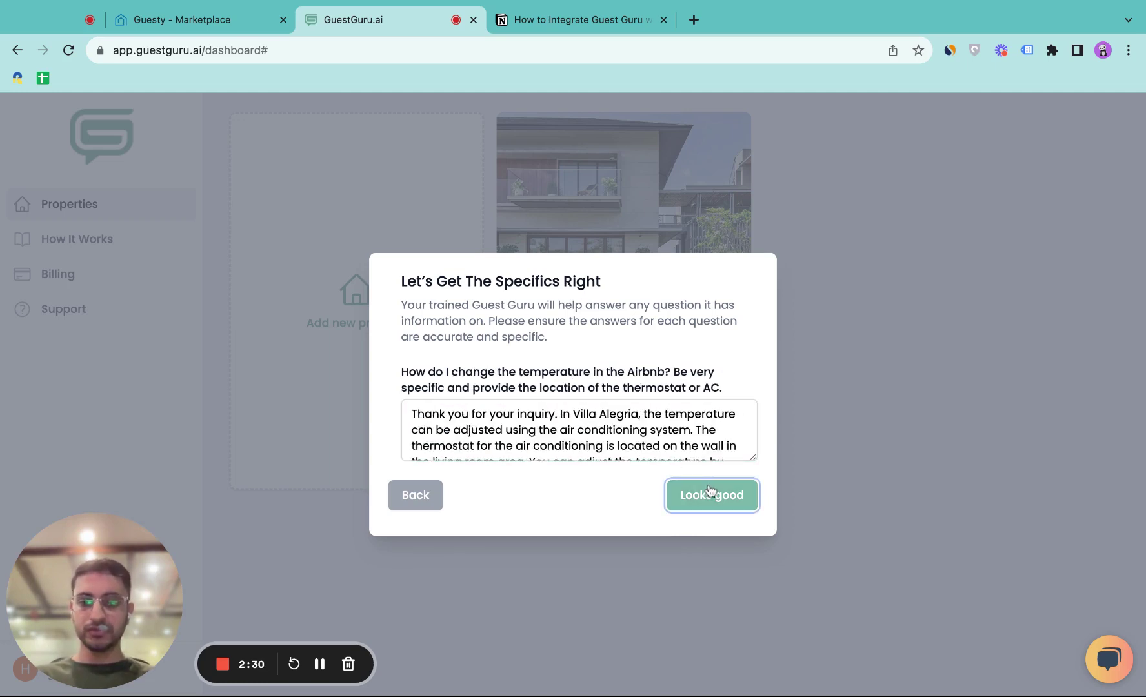
click(723, 496)
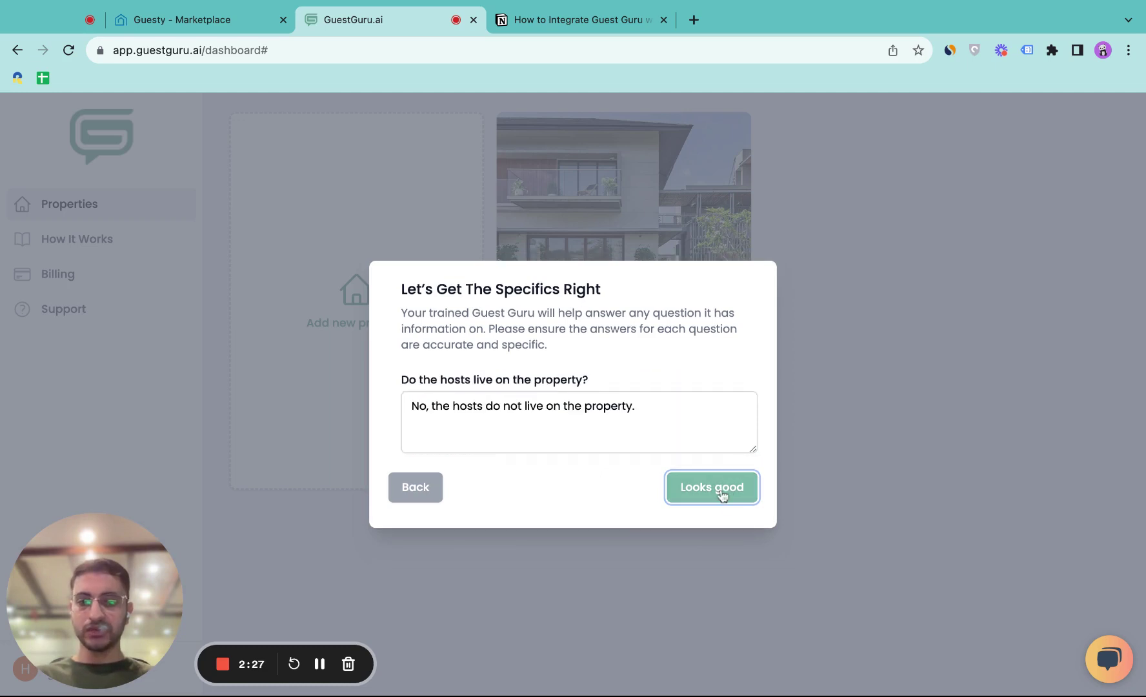
click(721, 494)
click(622, 430)
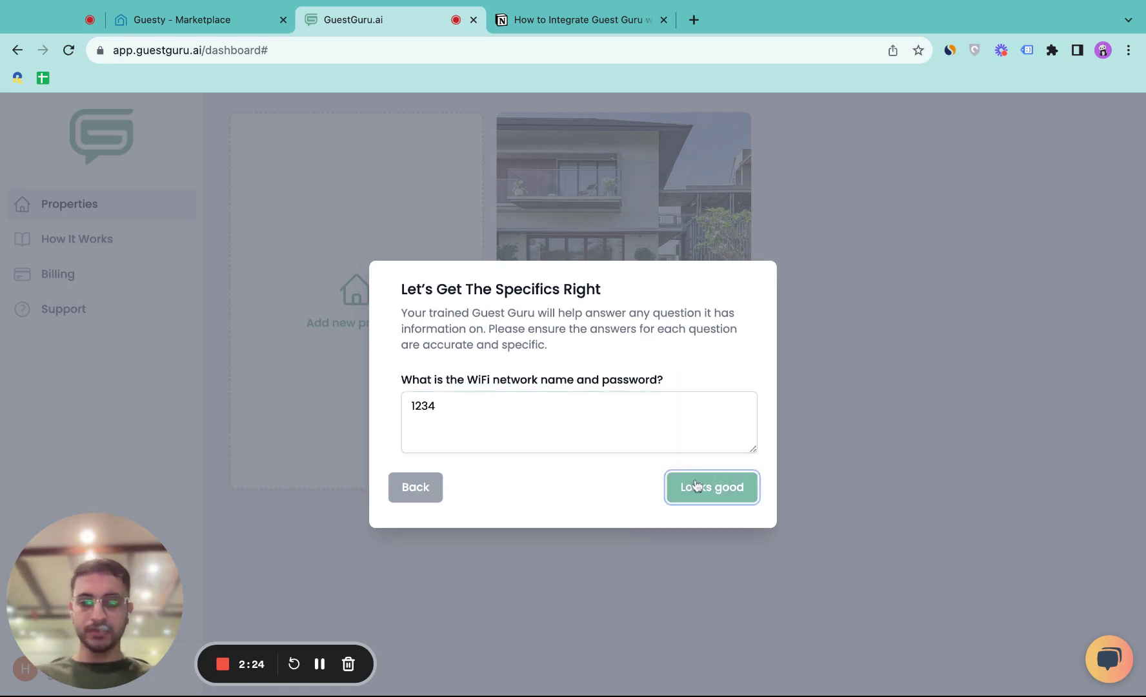
click(698, 487)
click(696, 488)
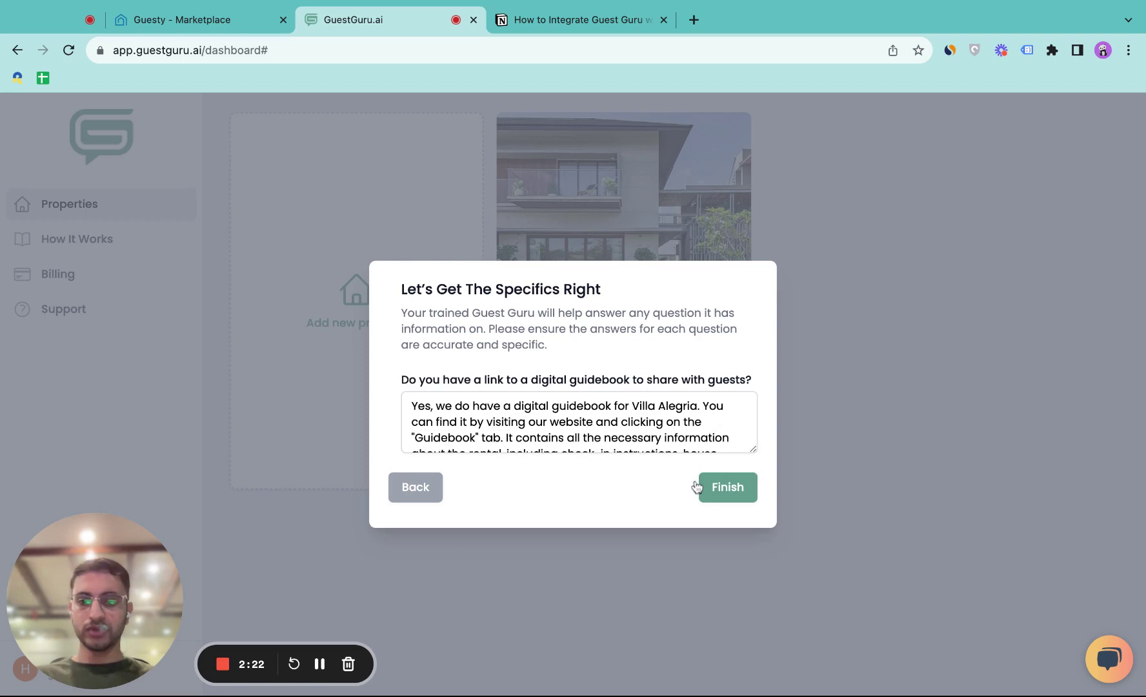
click(740, 495)
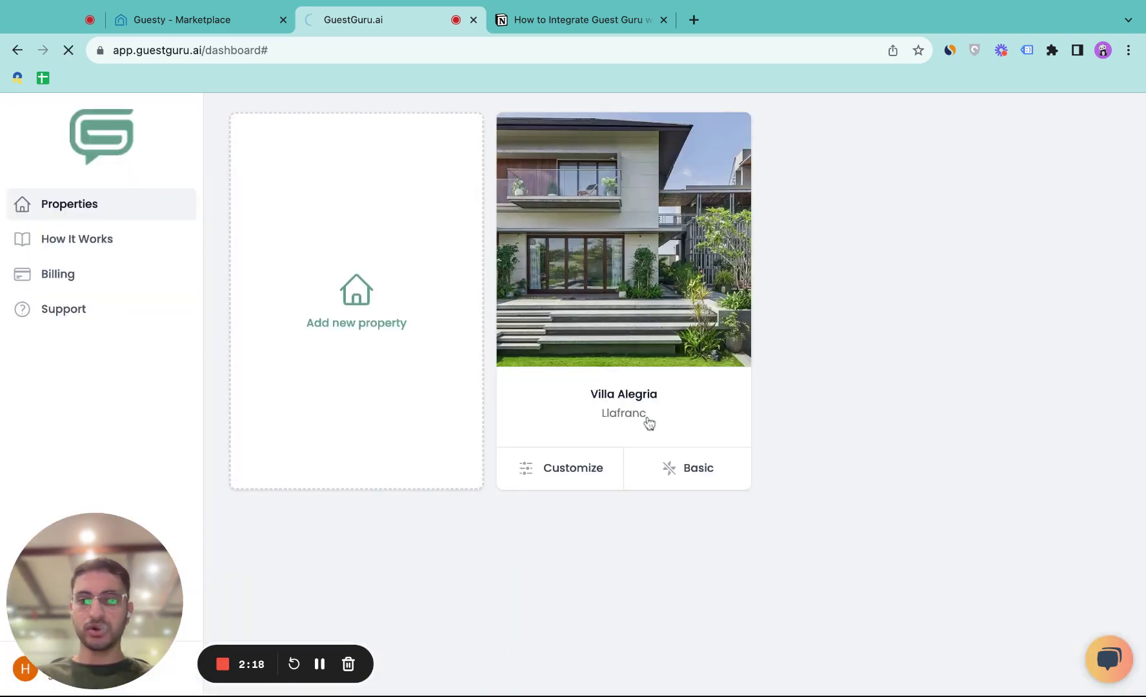
- Open the Villa Alegria card and view its Guest Information and FAQ categories
click(649, 305)
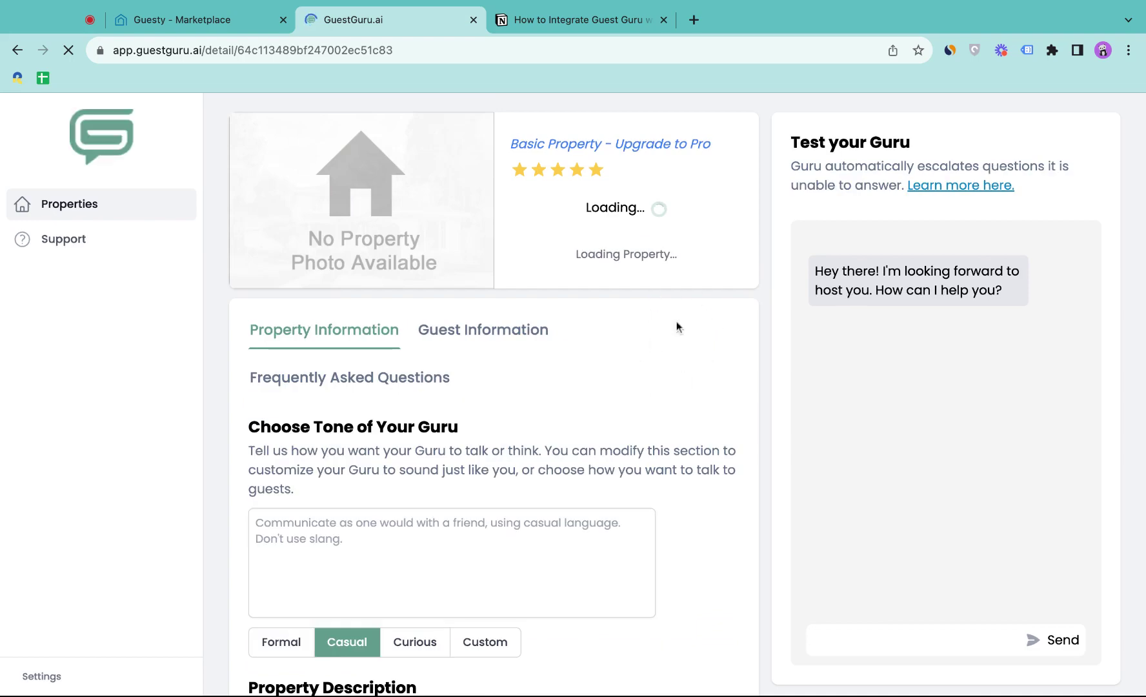
scroll(634, 371, down, 2)
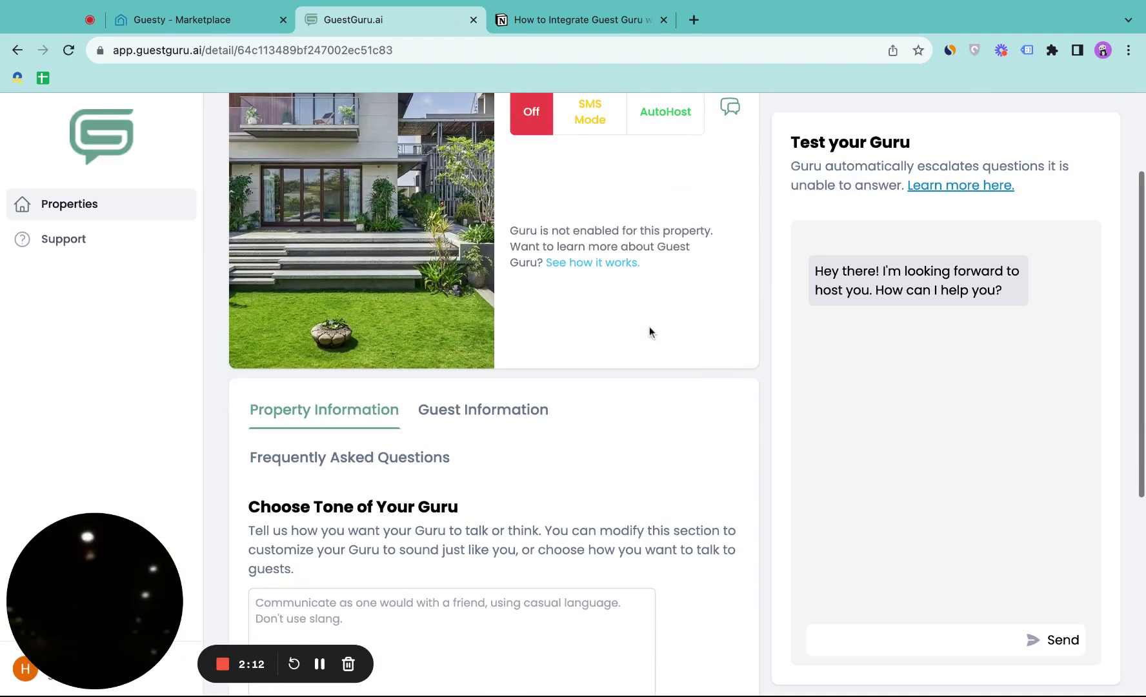
scroll(565, 411, down, 3)
scroll(552, 473, down, 1)
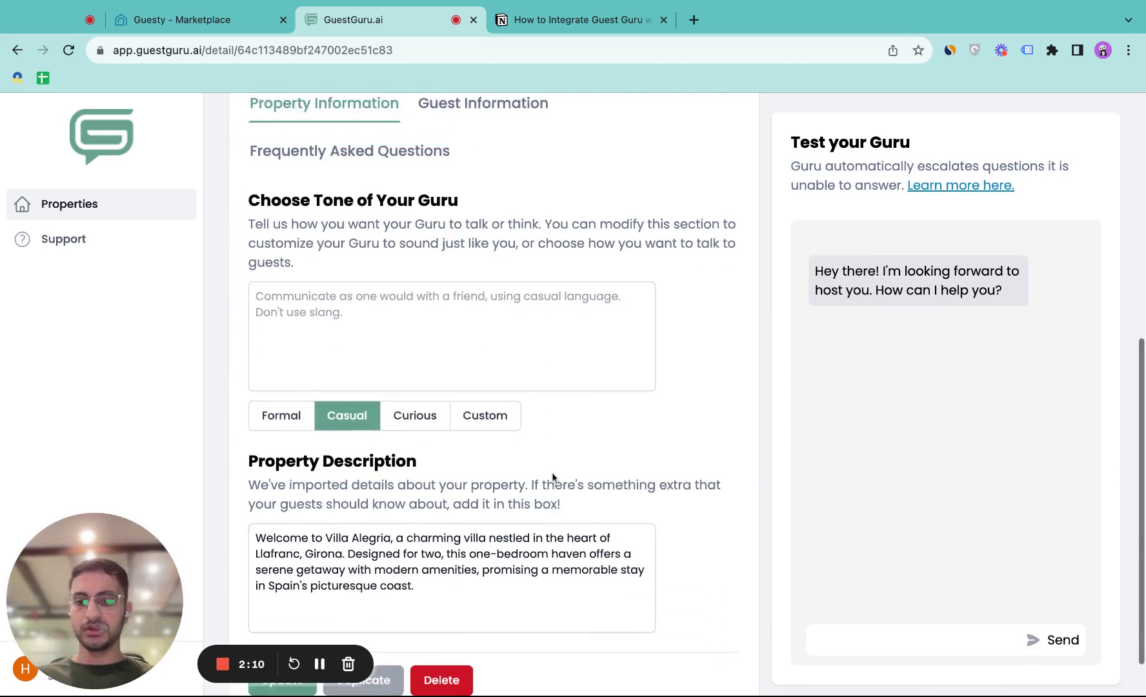
scroll(552, 473, up, 1)
scroll(552, 473, up, 2)
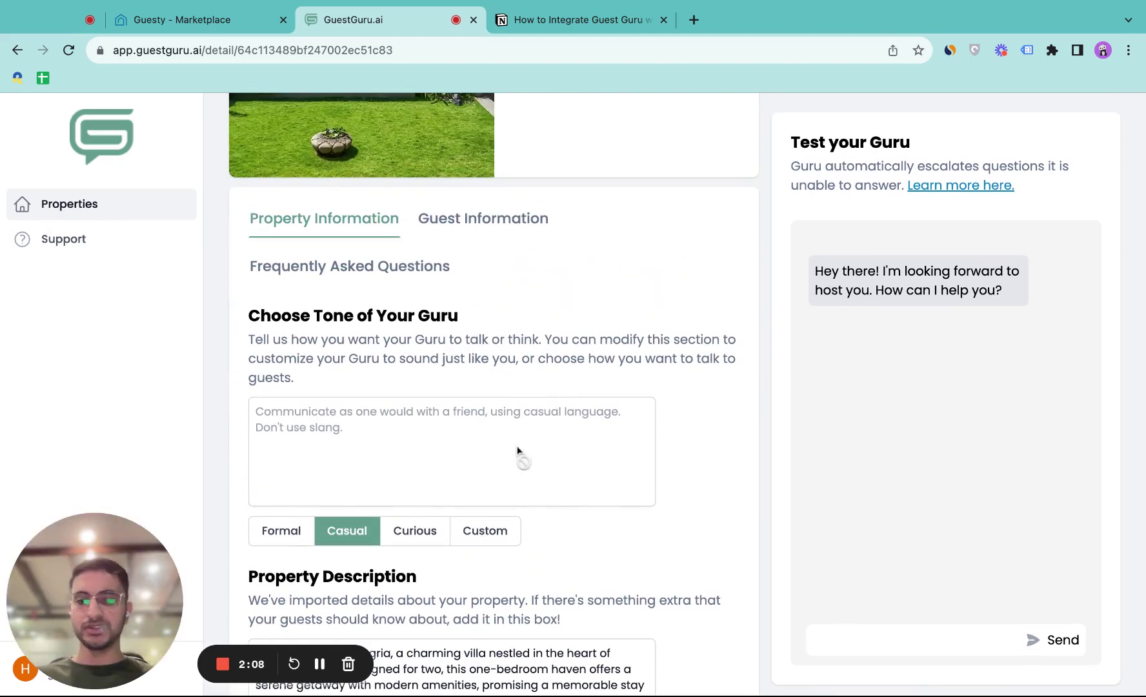
click(504, 225)
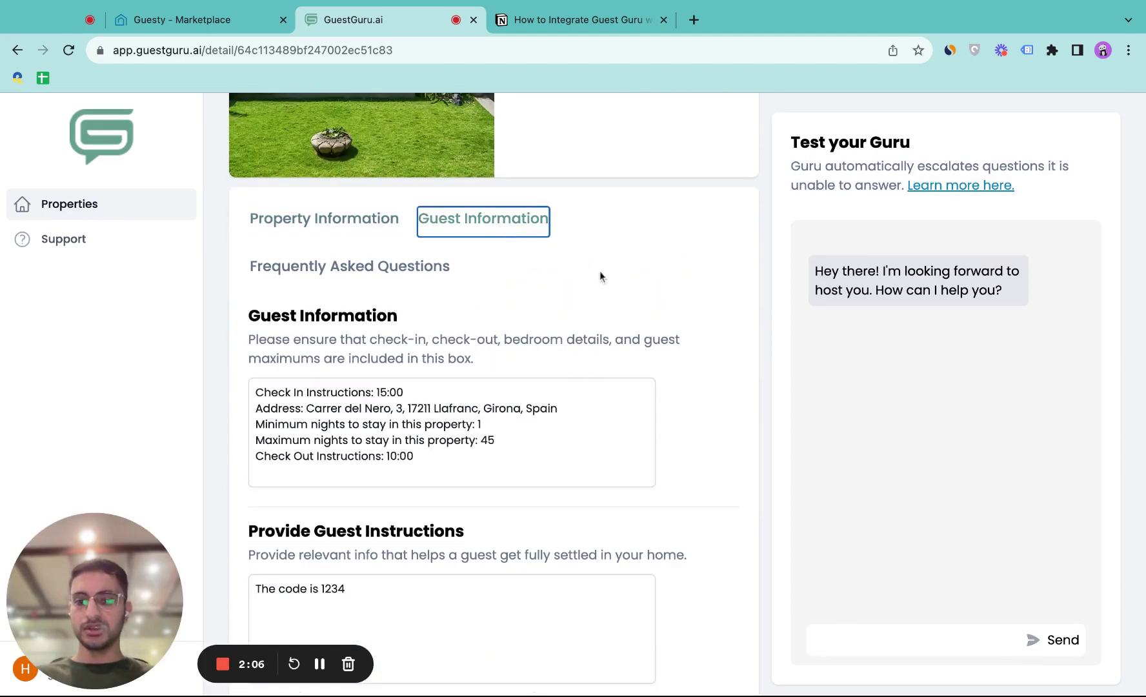
click(448, 266)
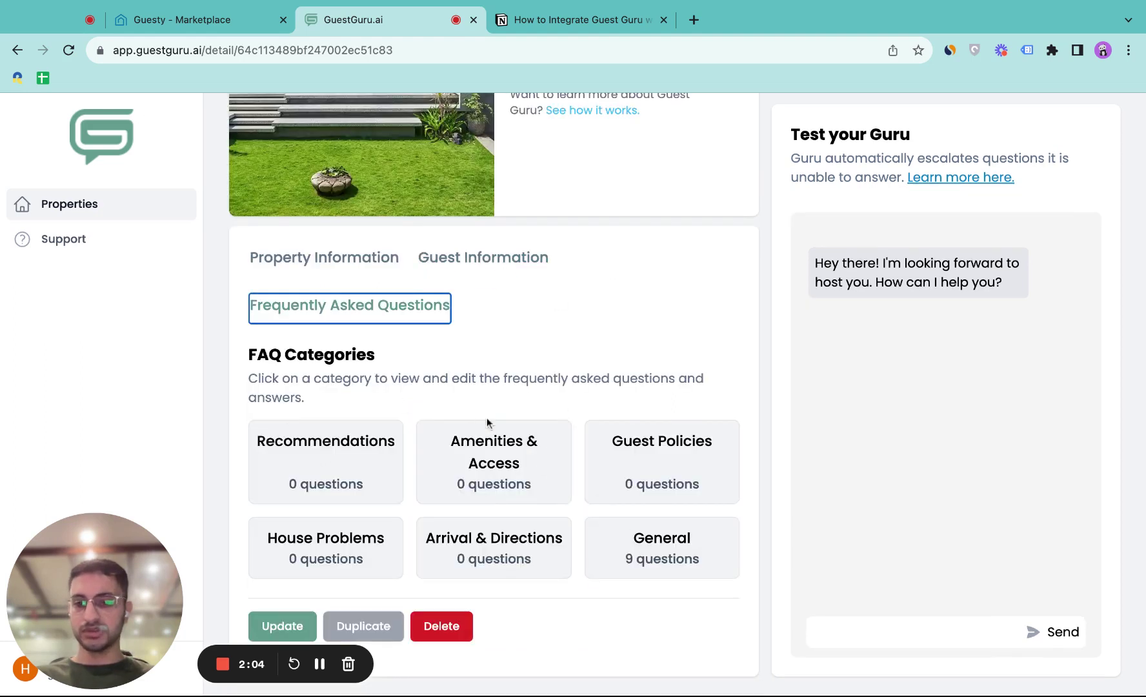
- Ask the test Guru 'When i can check in?' and receive the 3:00 PM answer
click(869, 636)
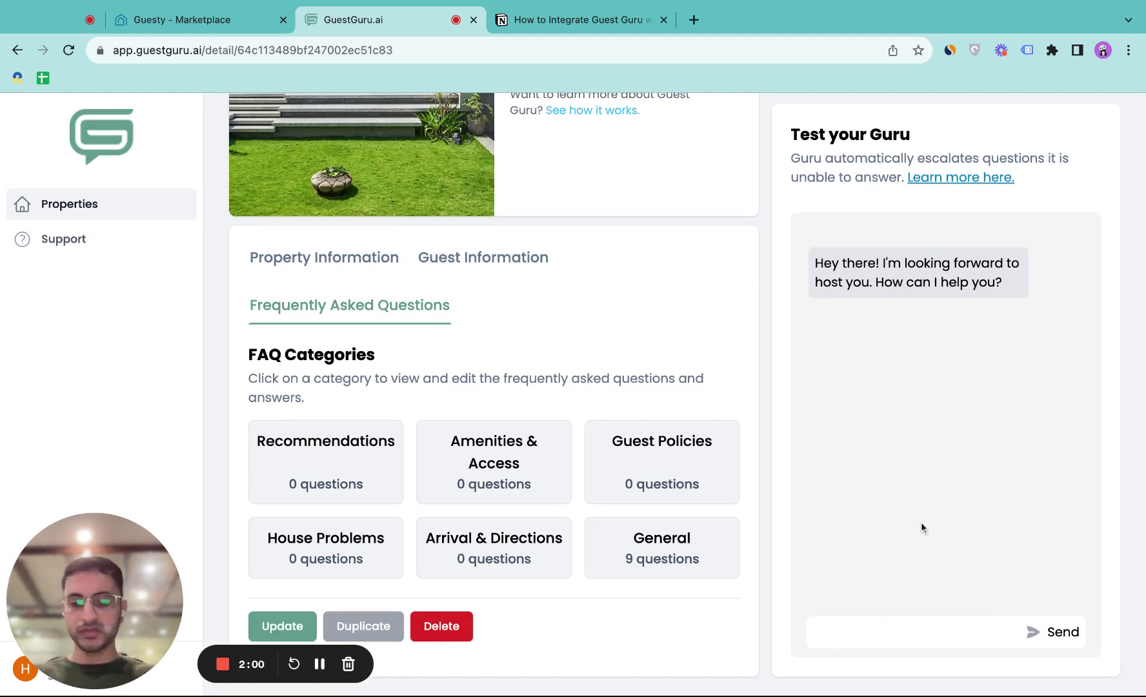
text(When ic an)
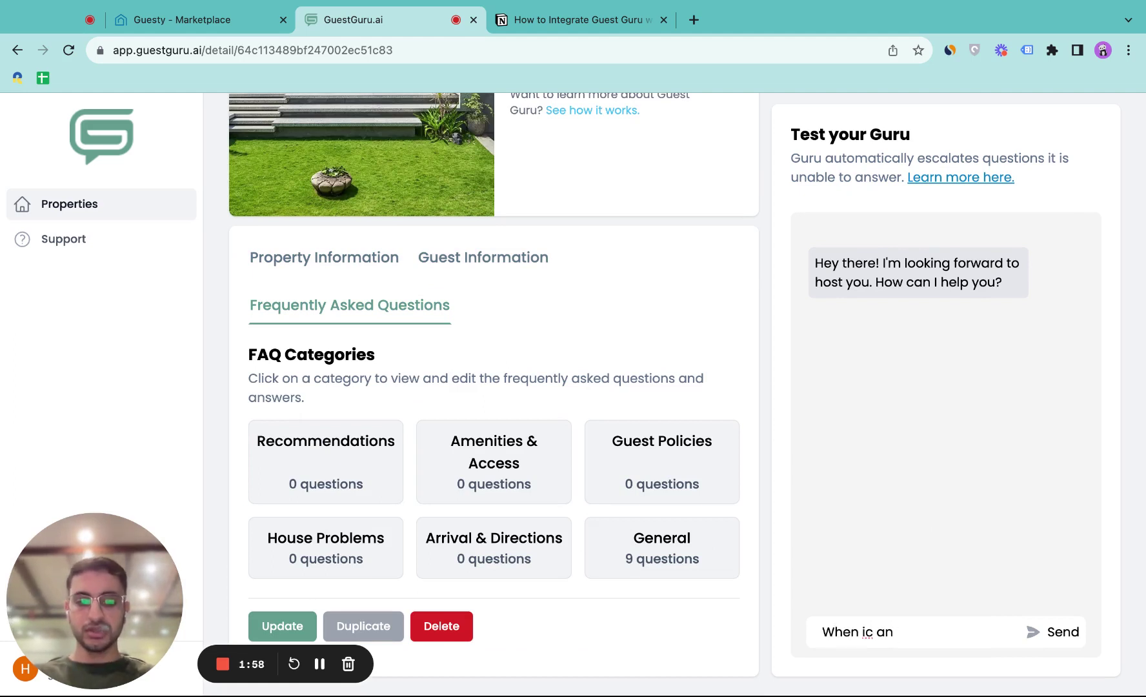
key(BackSpace)
key(BackSpace)
key(BackSpace)
key(BackSpace)
text(can chec)
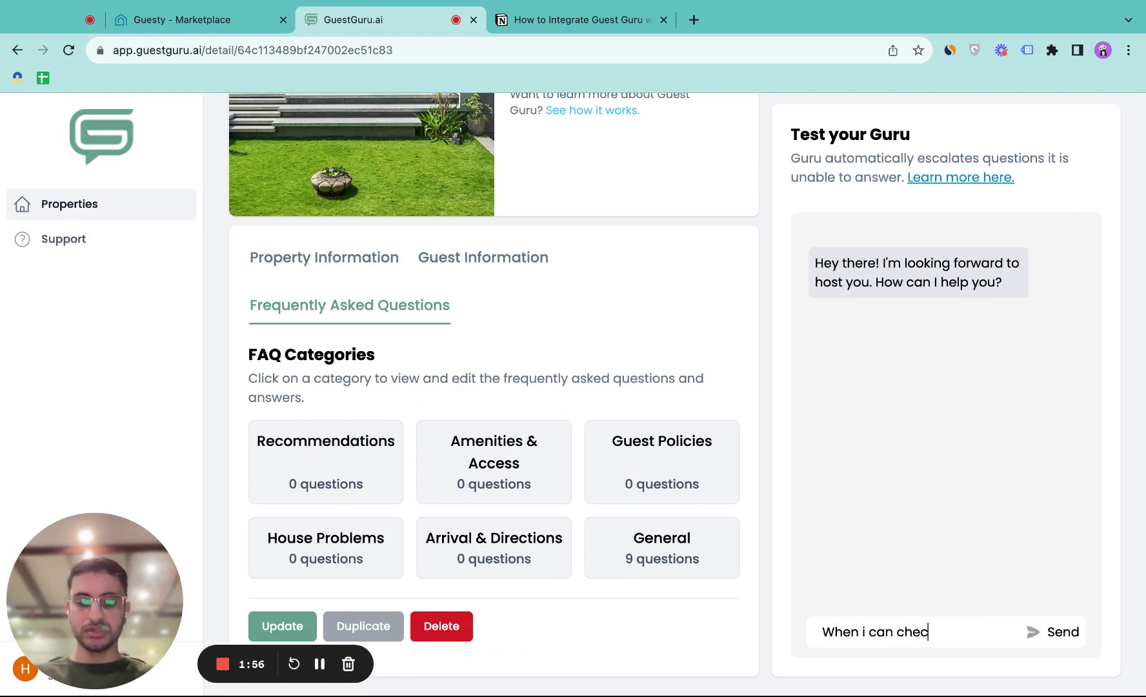
text(k in?)
key(Return)
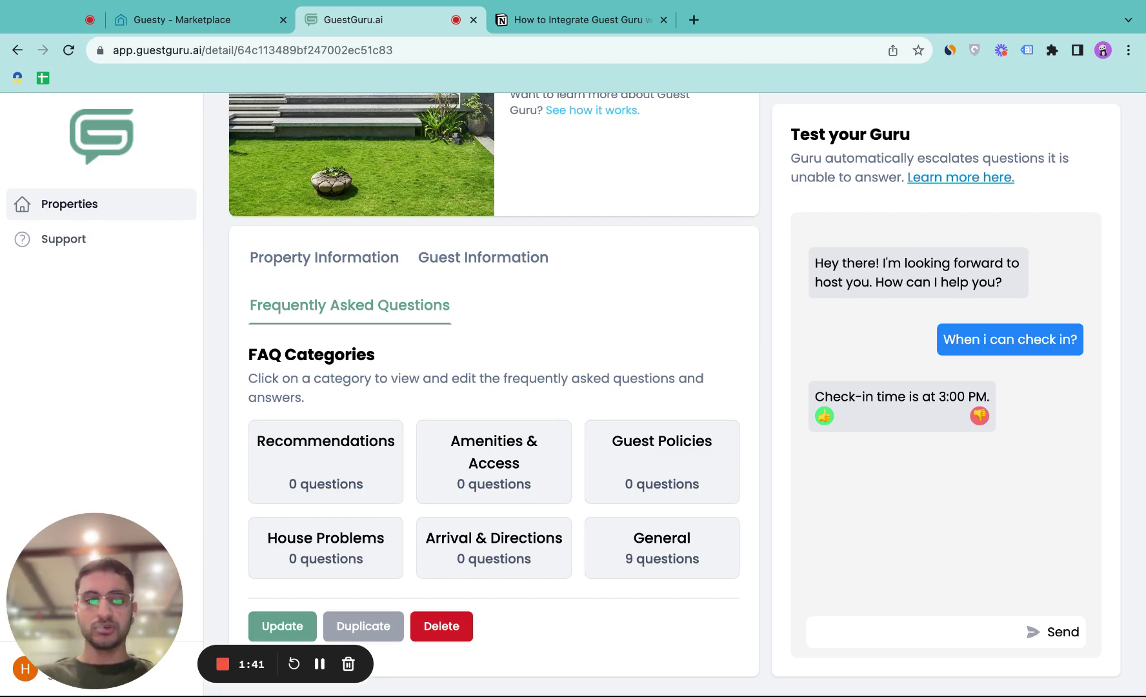
scroll(760, 284, up, 3)
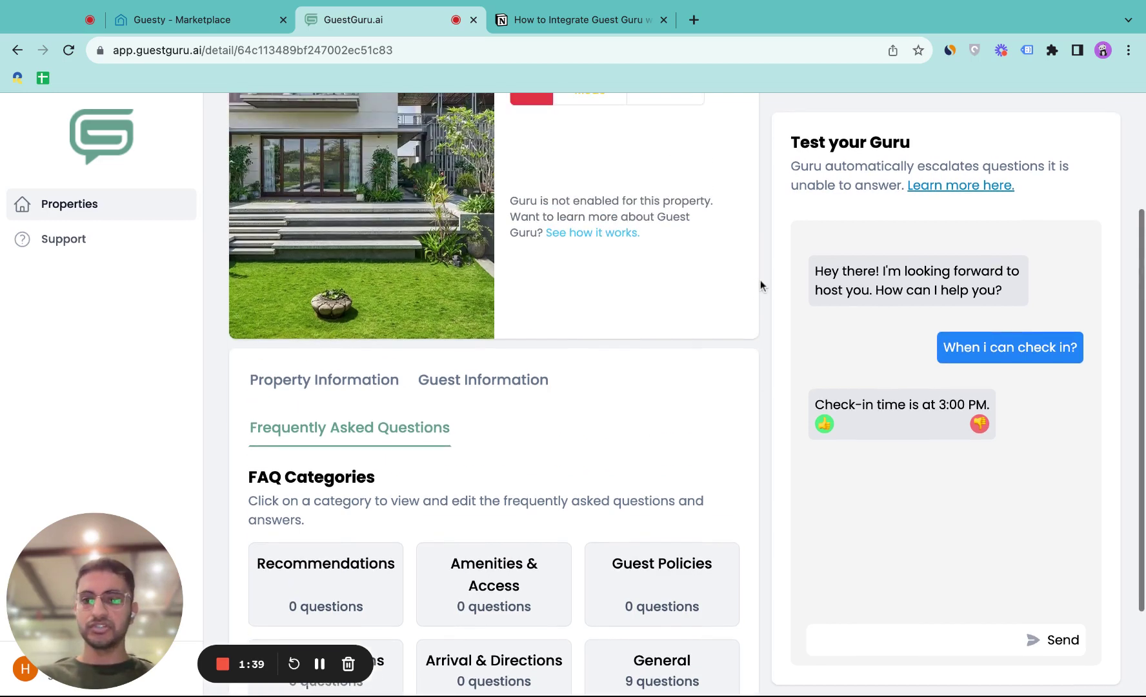
scroll(760, 284, up, 3)
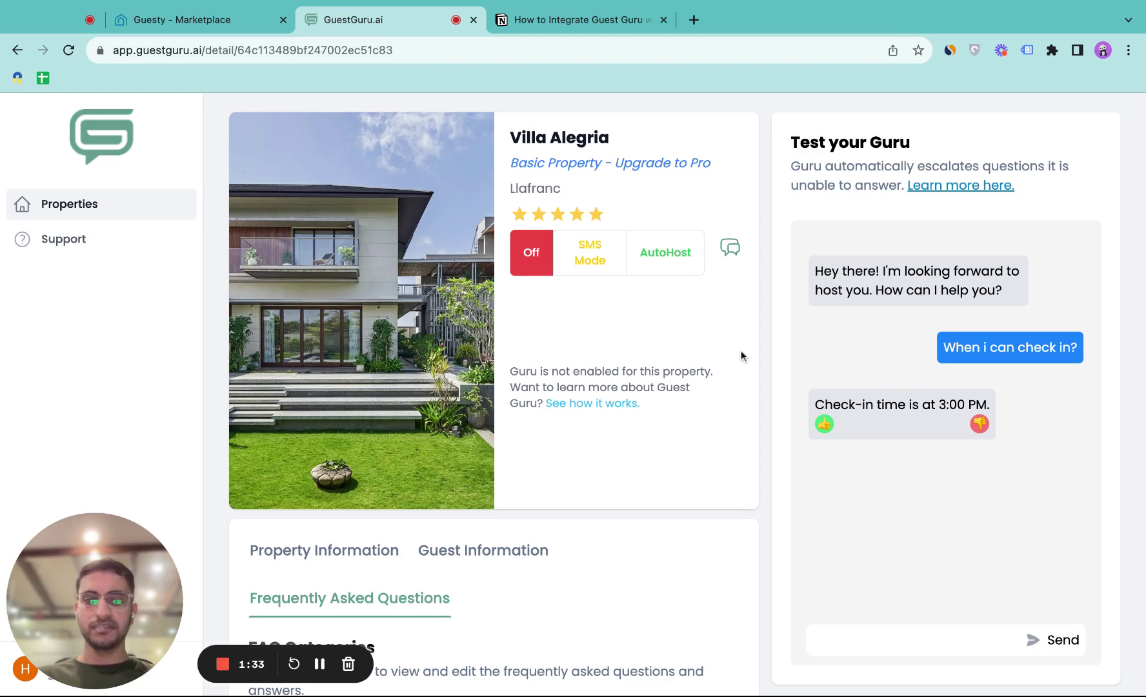
- Return to the Properties dashboard with the Villa Alegria card via the left sidebar
click(121, 209)
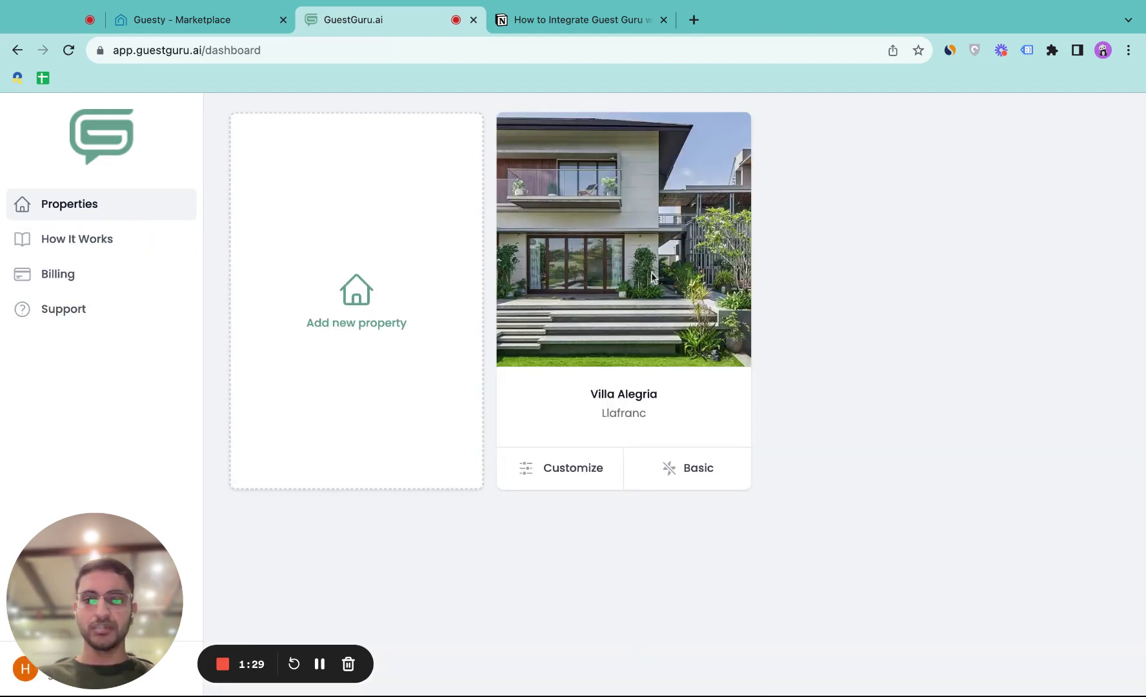